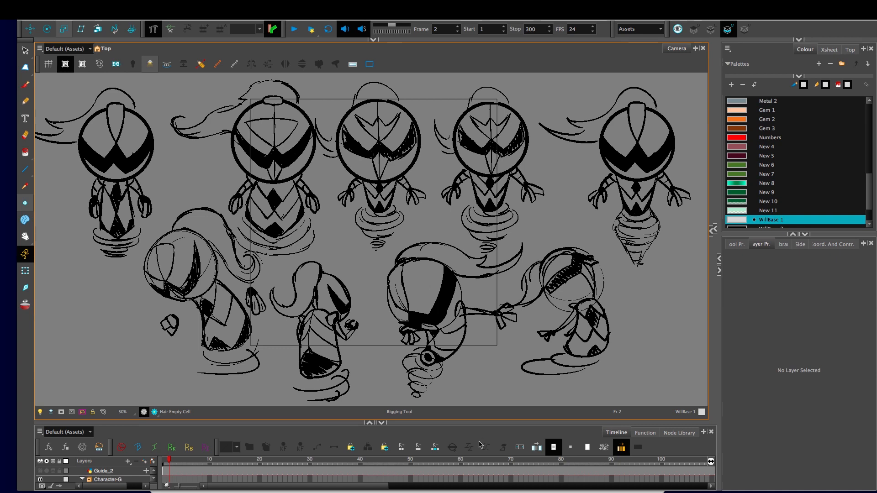
Step back and forth through frames 2 to 5 to review the rough sketches and turnaround drawings.
{"action": "key", "text": "period"}
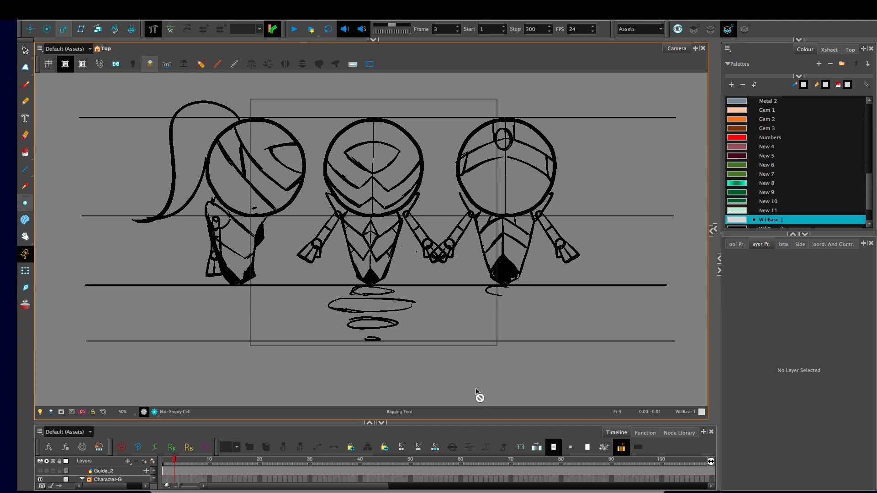
{"action": "key", "text": "period"}
{"action": "key", "text": "period"}
{"action": "key", "text": "period"}
{"action": "key", "text": "comma"}
{"action": "key", "text": "comma"}
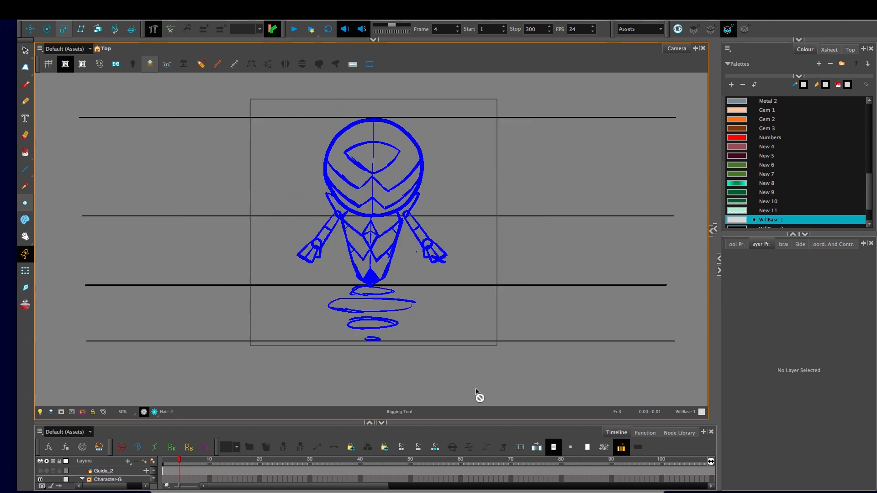
{"action": "key", "text": "comma"}
{"action": "key", "text": "comma"}
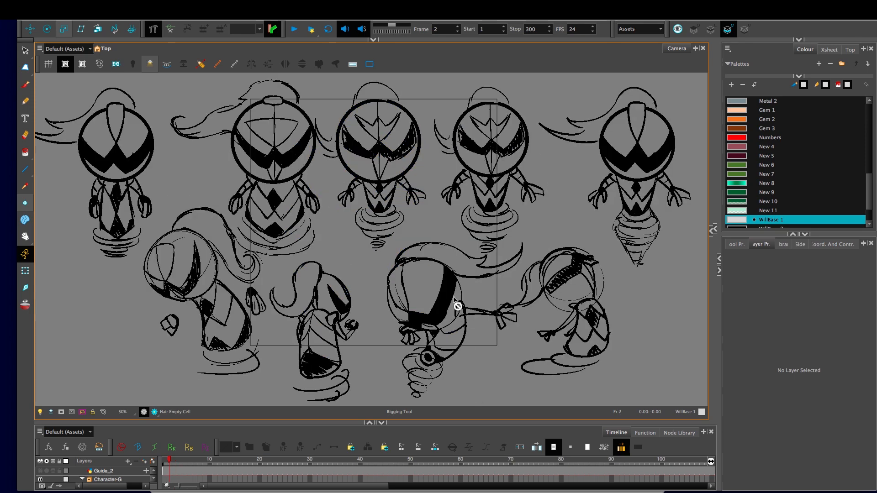
Examine the concept sheet on frame 2, covering the large detailed figure and the small character variations.
{"action": "scroll", "coordinate": [454, 301], "scroll_direction": "up", "scroll_amount": 1}
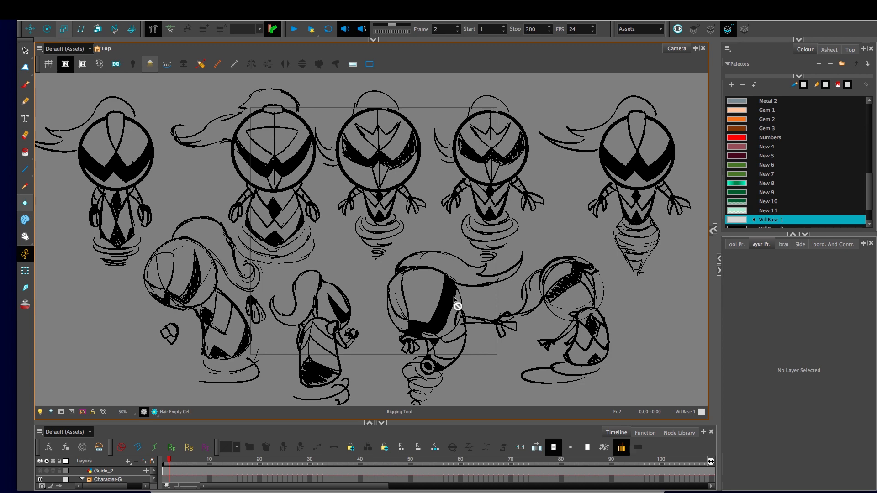
{"action": "key", "text": "1"}
{"action": "key", "text": "1"}
{"action": "key", "text": "1"}
{"action": "scroll", "coordinate": [453, 297], "scroll_direction": "up", "scroll_amount": 2}
{"action": "scroll", "coordinate": [454, 297], "scroll_direction": "left", "scroll_amount": 8}
{"action": "scroll", "coordinate": [454, 298], "scroll_direction": "up", "scroll_amount": 5}
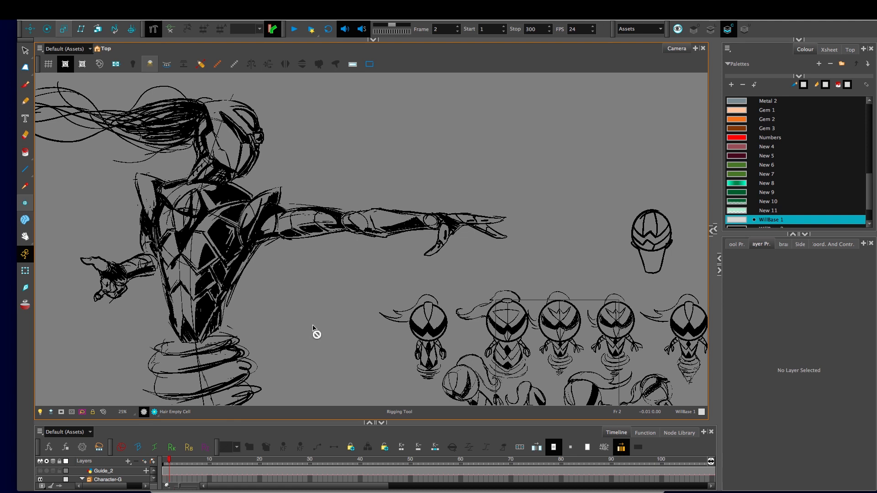
{"action": "scroll", "coordinate": [352, 350], "scroll_direction": "right", "scroll_amount": 2}
{"action": "scroll", "coordinate": [352, 350], "scroll_direction": "down", "scroll_amount": 1}
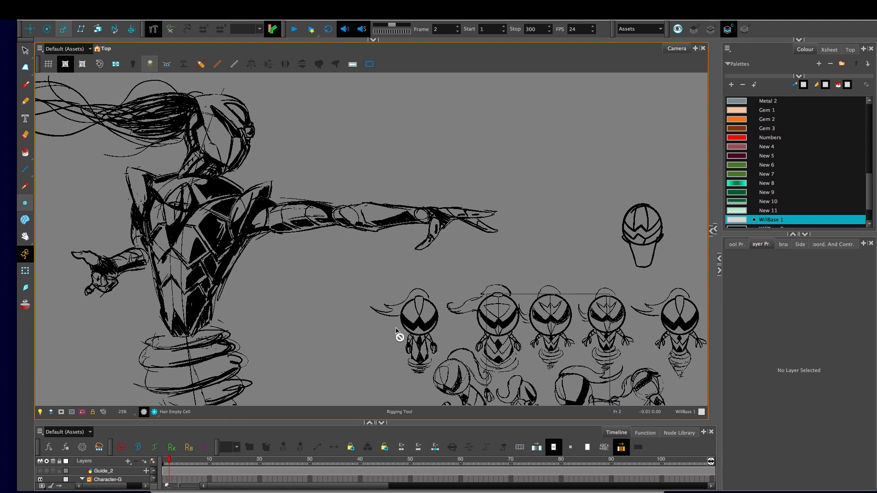
{"action": "scroll", "coordinate": [397, 329], "scroll_direction": "right", "scroll_amount": 15}
{"action": "scroll", "coordinate": [396, 330], "scroll_direction": "down", "scroll_amount": 5}
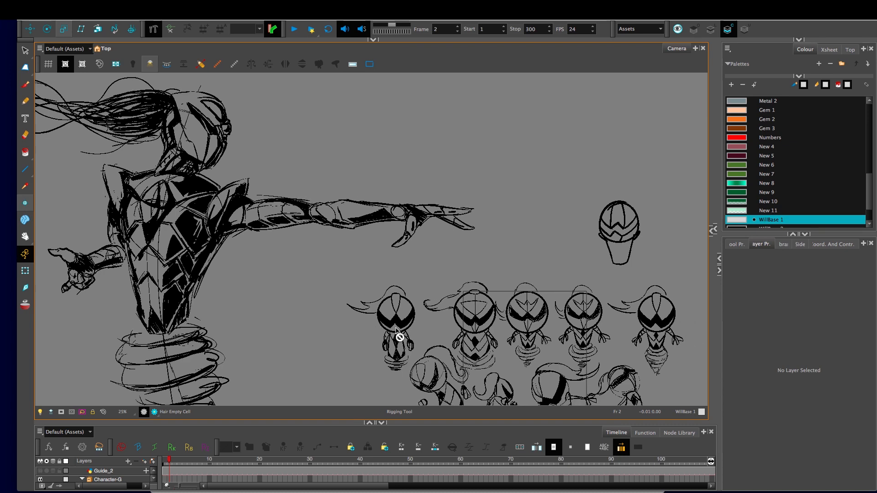
{"action": "scroll", "coordinate": [396, 329], "scroll_direction": "up", "scroll_amount": 2}
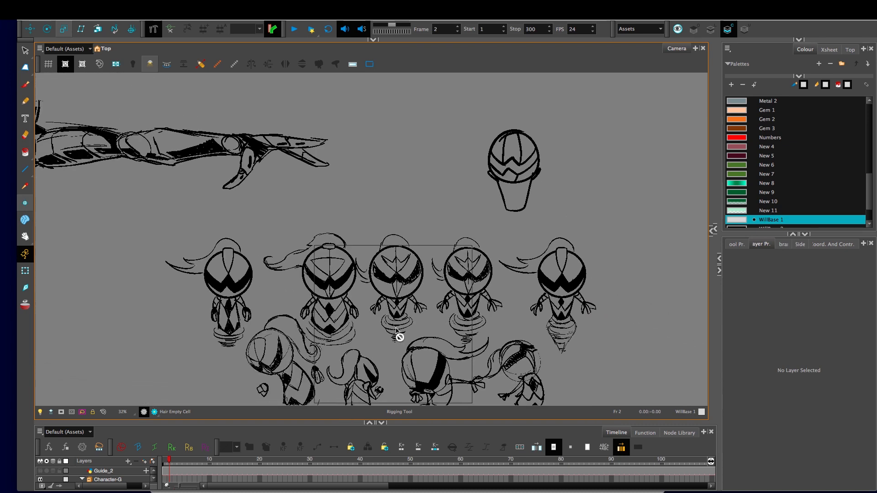
Reveal the node view beside the camera view and disable Character_Rough and the drawing node next to it.
{"action": "mouse_move", "coordinate": [706, 298]}
{"action": "left_mouse_down"}
{"action": "mouse_move", "coordinate": [297, 298]}
{"action": "mouse_move", "coordinate": [795, 320]}
{"action": "left_mouse_up"}
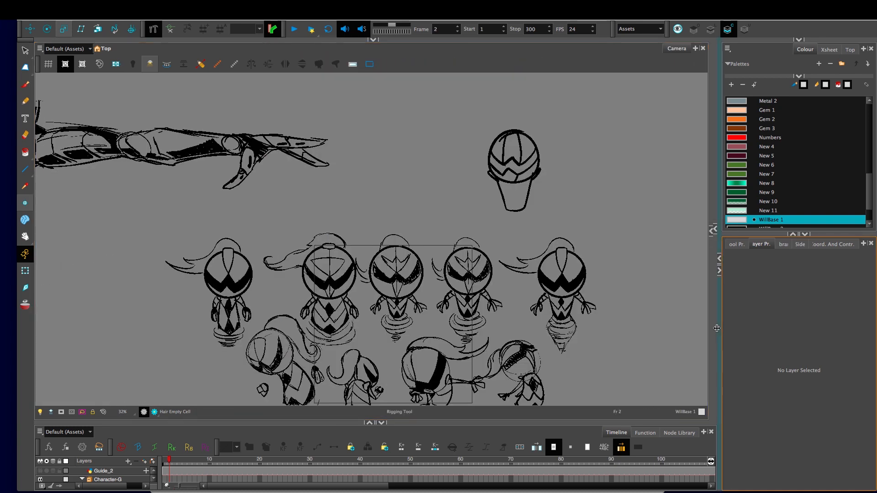
{"action": "left_click_drag", "start_coordinate": [715, 328], "coordinate": [376, 320]}
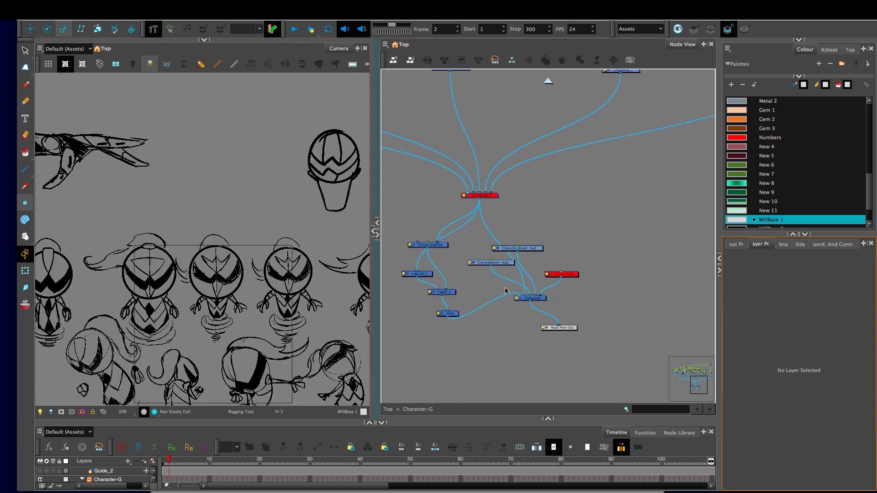
{"action": "scroll", "coordinate": [505, 249], "scroll_direction": "down", "scroll_amount": 2}
{"action": "mouse_move", "coordinate": [505, 249]}
{"action": "left_mouse_down"}
{"action": "mouse_move", "coordinate": [597, 333]}
{"action": "mouse_move", "coordinate": [573, 322]}
{"action": "mouse_move", "coordinate": [534, 274]}
{"action": "mouse_move", "coordinate": [583, 339]}
{"action": "mouse_move", "coordinate": [580, 327]}
{"action": "left_mouse_up"}
{"action": "scroll", "coordinate": [558, 296], "scroll_direction": "up", "scroll_amount": 1}
{"action": "scroll", "coordinate": [553, 274], "scroll_direction": "up", "scroll_amount": 2}
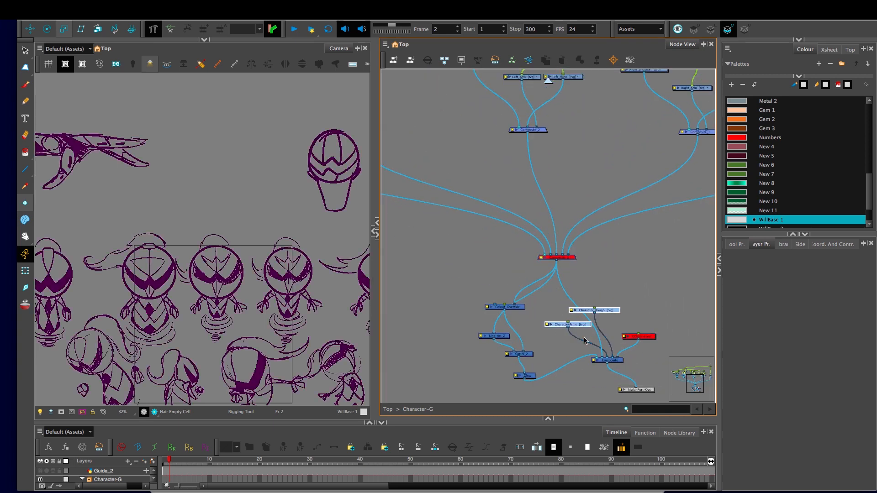
{"action": "key", "text": "d"}
Enable the Composite_5 node of the character rig and go to frame 4.
{"action": "left_click", "coordinate": [561, 253]}
{"action": "key", "text": "a"}
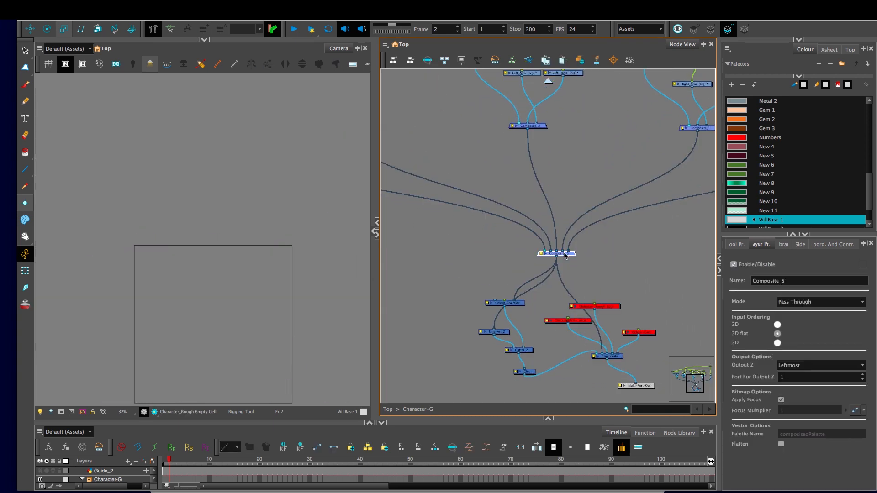
{"action": "key", "text": "period"}
{"action": "key", "text": "period"}
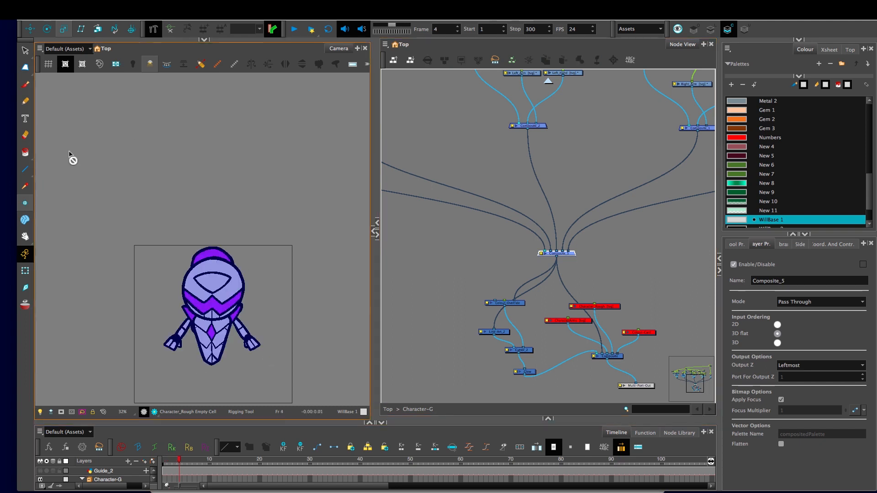
Select all parts of the front-view character with the Transform tool and display their deformation controls.
{"action": "left_click", "coordinate": [25, 271]}
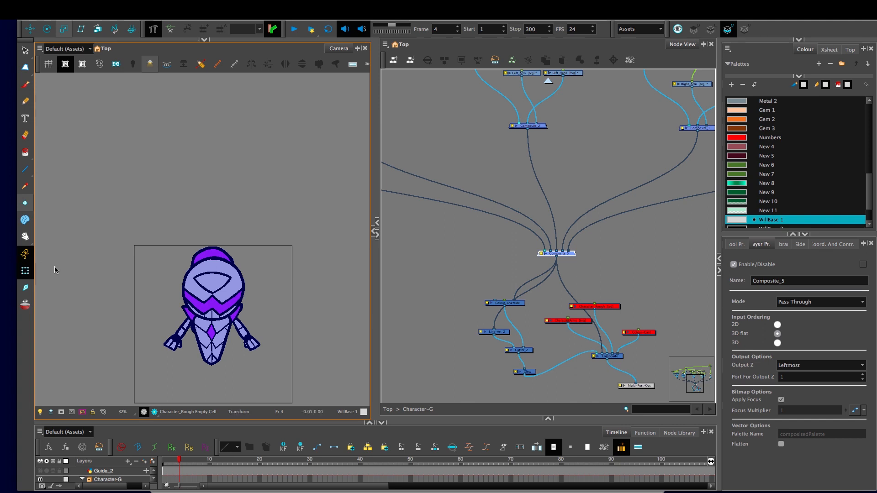
{"action": "left_click", "coordinate": [81, 274]}
{"action": "scroll", "coordinate": [81, 275], "scroll_direction": "up", "scroll_amount": 5}
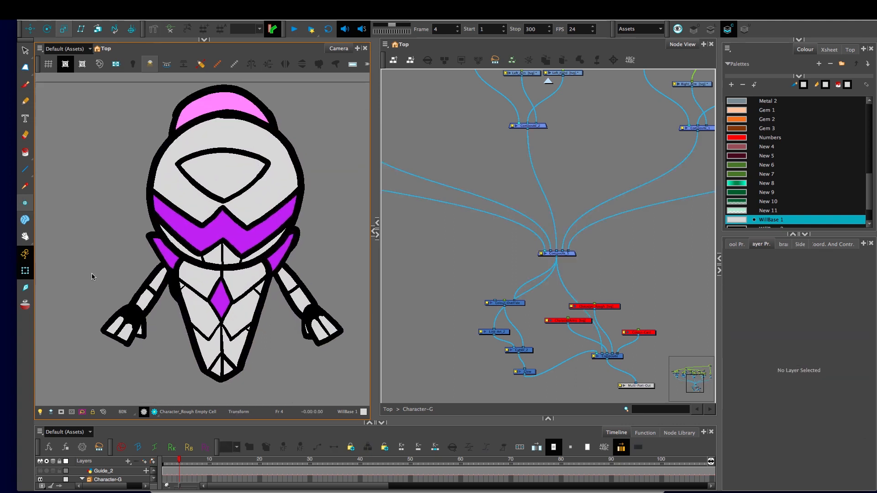
{"action": "left_click_drag", "start_coordinate": [94, 214], "coordinate": [103, 86]}
{"action": "left_click", "coordinate": [330, 374]}
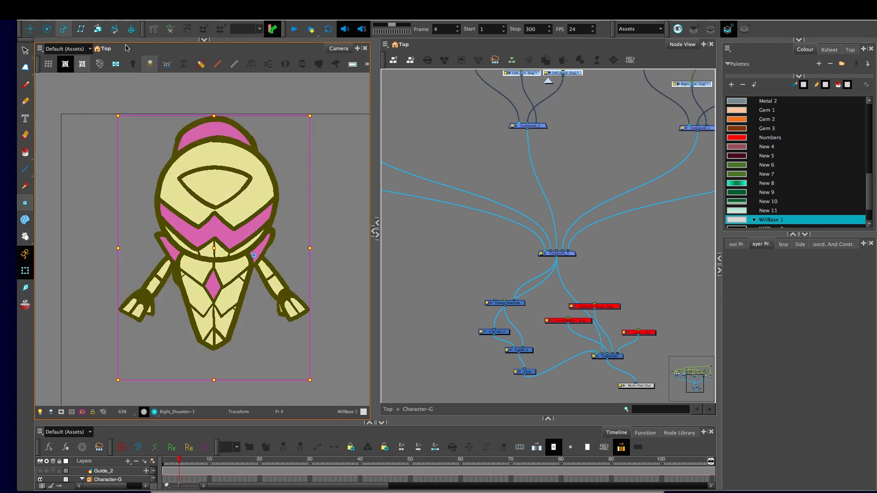
{"action": "left_click", "coordinate": [169, 32]}
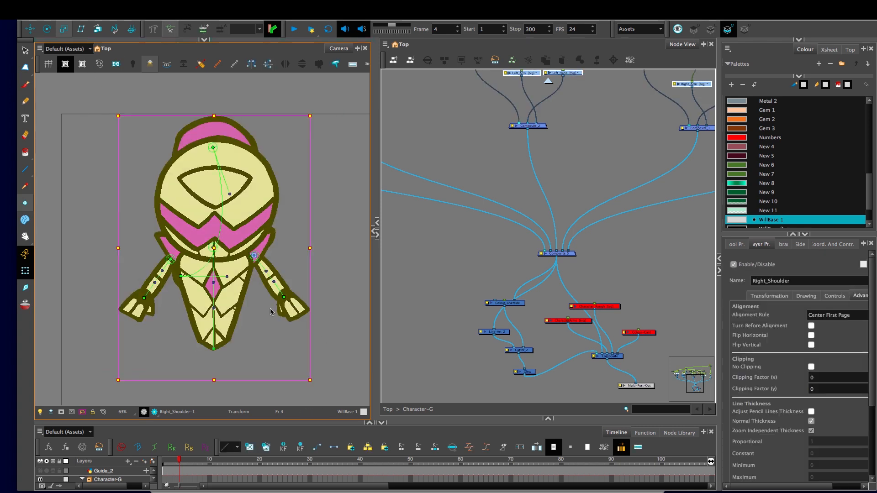
Try bending the right arm and swinging the hair tip outward with their deformation controls, undoing each pose.
{"action": "mouse_move", "coordinate": [284, 298]}
{"action": "left_mouse_down"}
{"action": "mouse_move", "coordinate": [296, 282]}
{"action": "mouse_move", "coordinate": [288, 285]}
{"action": "left_mouse_up"}
{"action": "key", "text": "ctrl+z"}
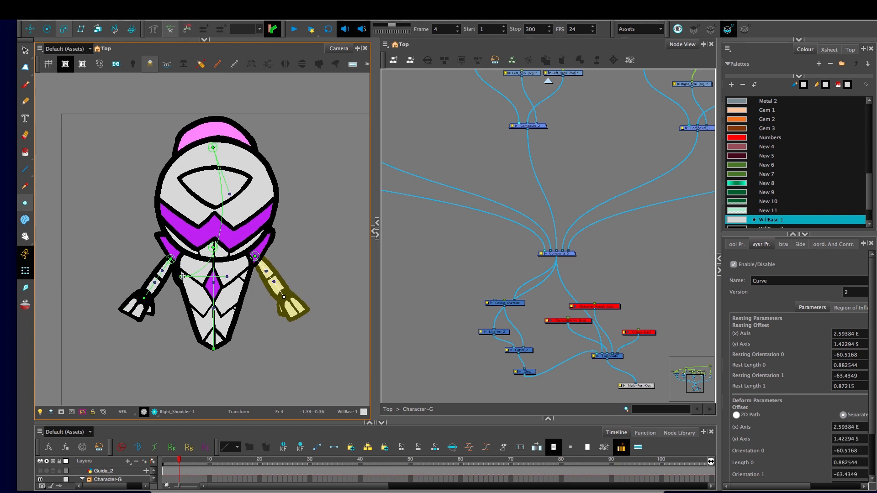
{"action": "left_click_drag", "start_coordinate": [182, 276], "coordinate": [94, 202]}
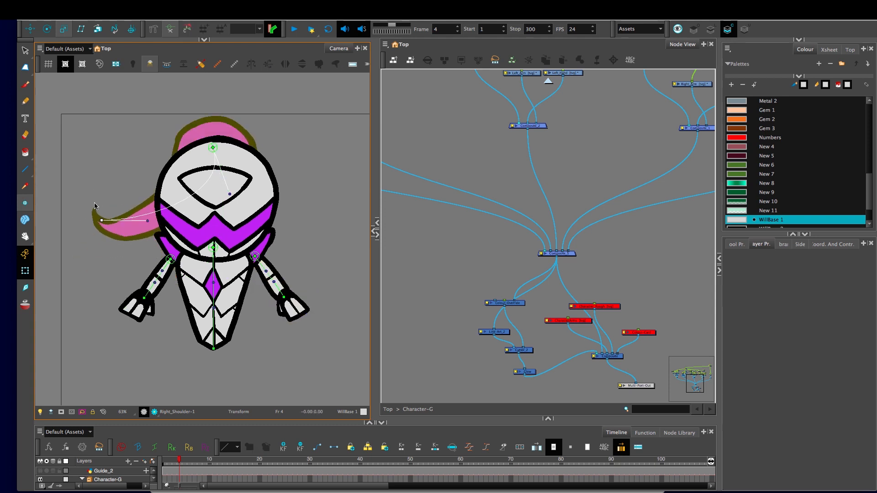
{"action": "key", "text": "ctrl+z"}
Select the visor and the torso in turn to inspect them, and clear the selection.
{"action": "left_click", "coordinate": [201, 230]}
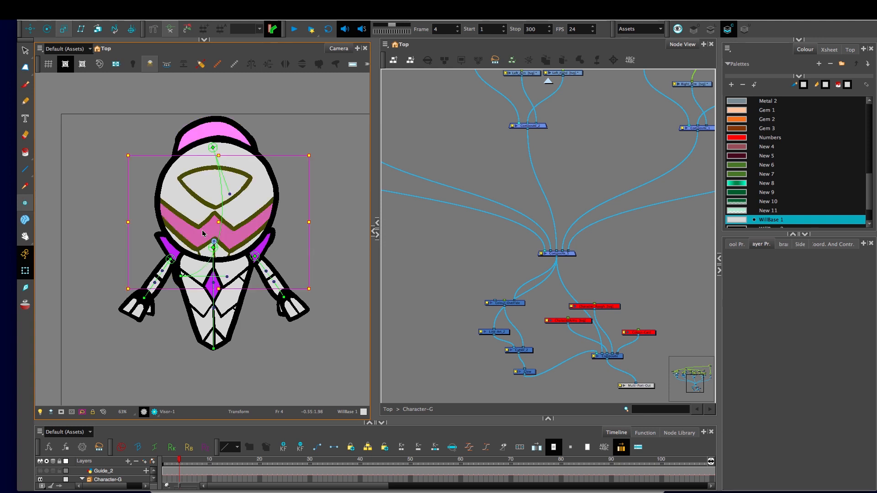
{"action": "mouse_move", "coordinate": [195, 232]}
{"action": "left_mouse_down"}
{"action": "mouse_move", "coordinate": [215, 228]}
{"action": "mouse_move", "coordinate": [176, 230]}
{"action": "mouse_move", "coordinate": [193, 219]}
{"action": "mouse_move", "coordinate": [196, 235]}
{"action": "left_mouse_up"}
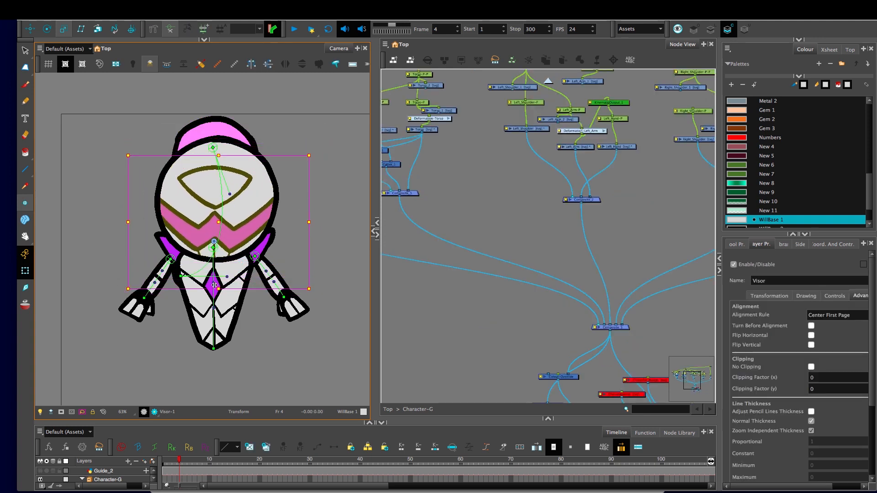
{"action": "left_click", "coordinate": [230, 287]}
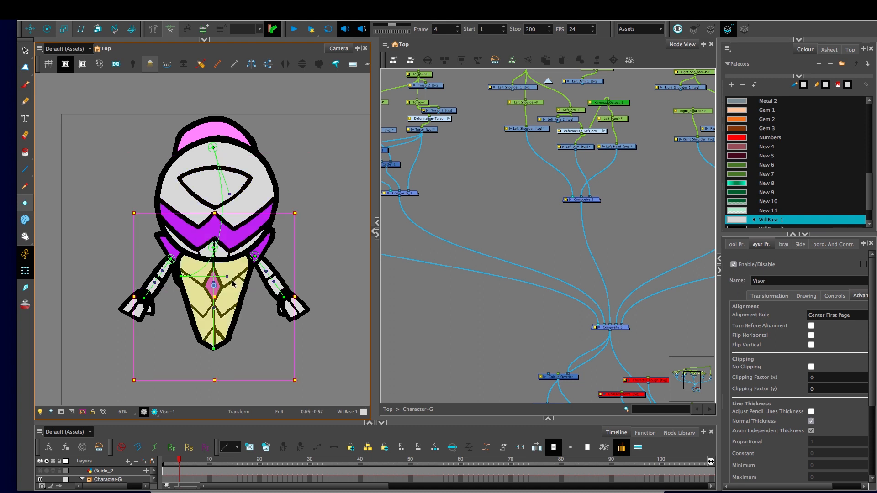
{"action": "left_click_drag", "start_coordinate": [233, 280], "coordinate": [231, 281]}
{"action": "left_click", "coordinate": [261, 328]}
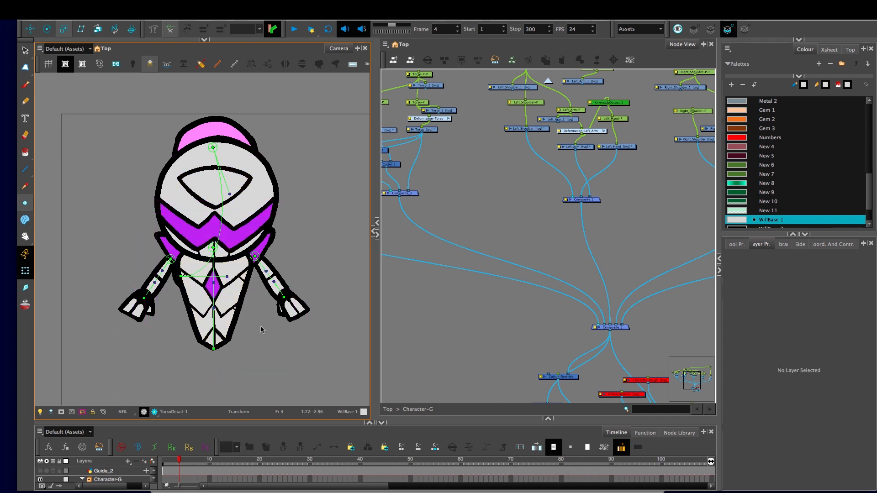
Step back and forth through frames 4 to 6 to compare the rigged character's views and deformers.
{"action": "key", "text": "period"}
{"action": "key", "text": "period"}
{"action": "key", "text": "comma"}
{"action": "key", "text": "comma"}
{"action": "key", "text": "period"}
{"action": "key", "text": "period"}
{"action": "key", "text": "comma"}
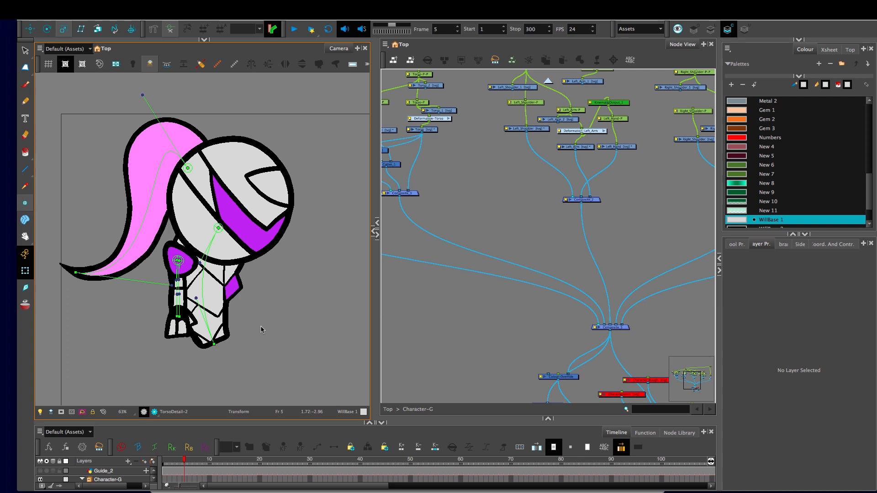
{"action": "key", "text": "comma"}
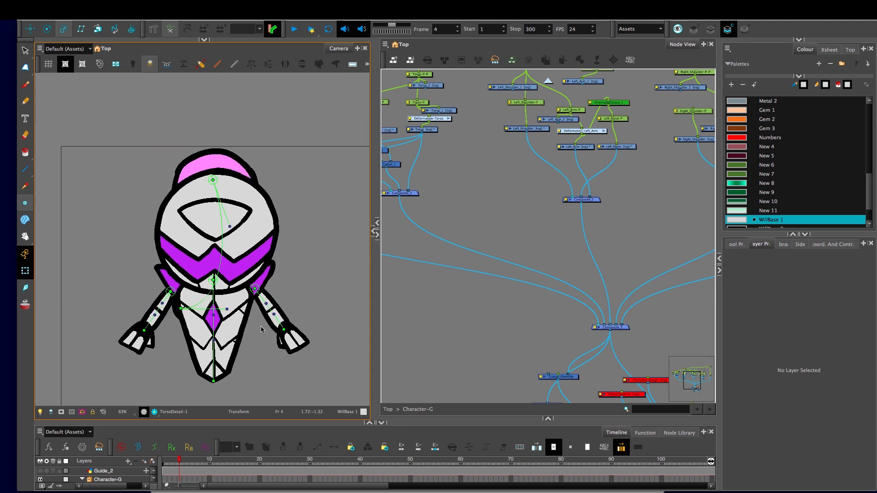
{"action": "key", "text": "period"}
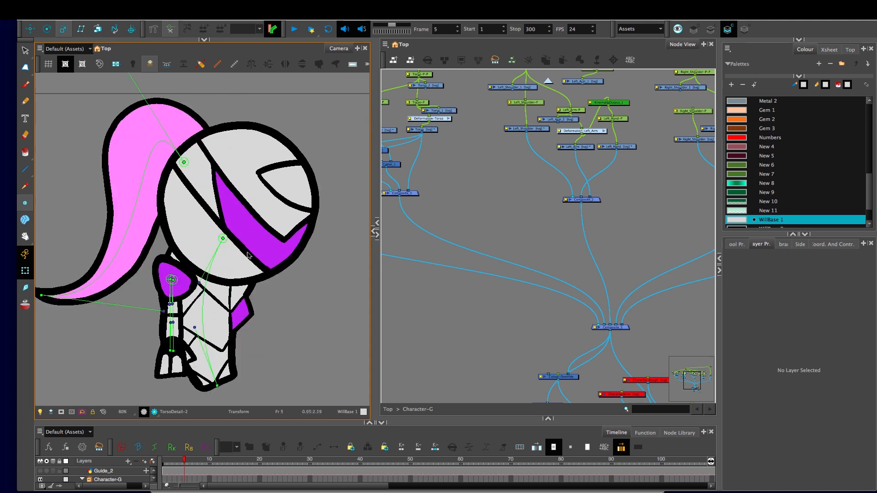
{"action": "key", "text": "period"}
{"action": "key", "text": "comma"}
{"action": "key", "text": "comma"}
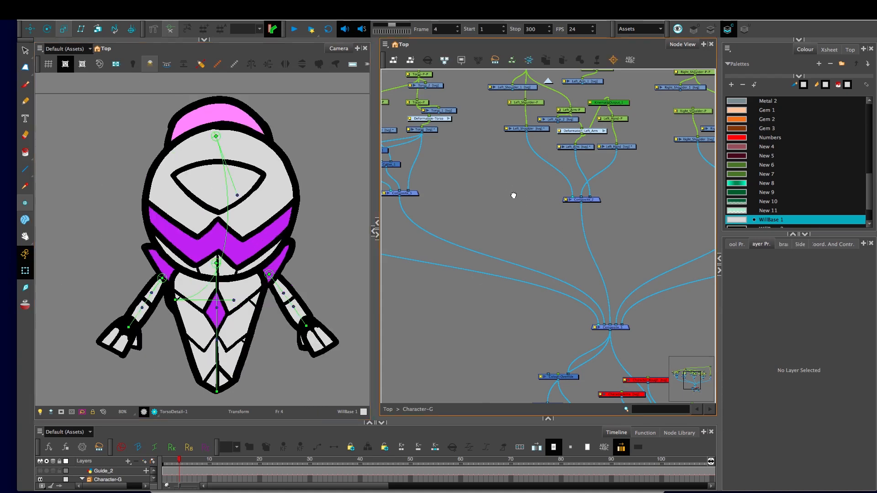
Open the Deformation-Left_Arm group in the character's node network.
{"action": "left_click_drag", "start_coordinate": [513, 196], "coordinate": [517, 280]}
{"action": "key", "text": "2"}
{"action": "key", "text": "2"}
{"action": "key", "text": "2"}
{"action": "key", "text": "2"}
{"action": "left_click", "coordinate": [550, 251]}
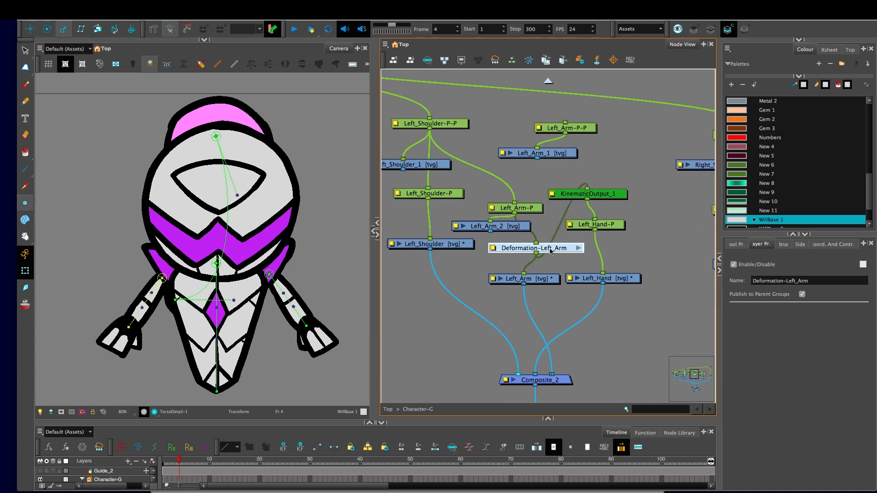
{"action": "left_click", "coordinate": [577, 249]}
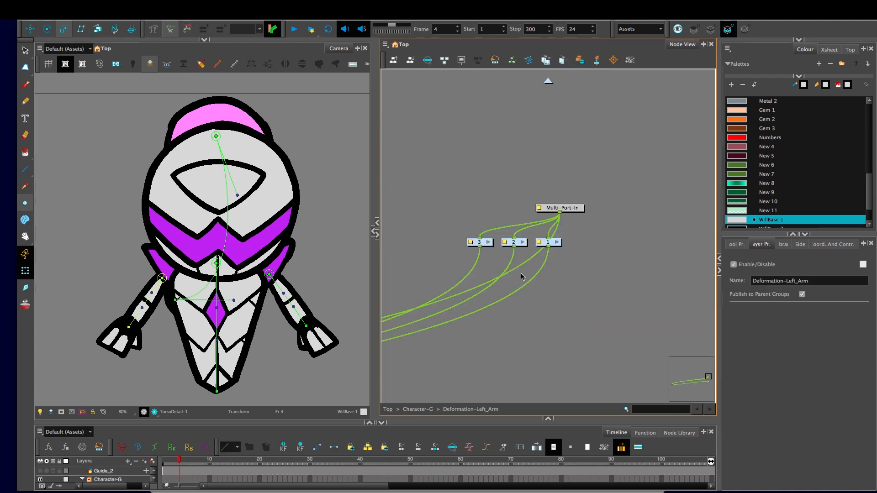
Bring the distant Transformation-Switch node directly beneath groups 1, 2 and 3 inside Deformation-Left_Arm.
{"action": "key", "text": "1"}
{"action": "key", "text": "1"}
{"action": "key", "text": "1"}
{"action": "left_click_drag", "start_coordinate": [402, 297], "coordinate": [652, 212]}
{"action": "left_click_drag", "start_coordinate": [431, 311], "coordinate": [718, 250]}
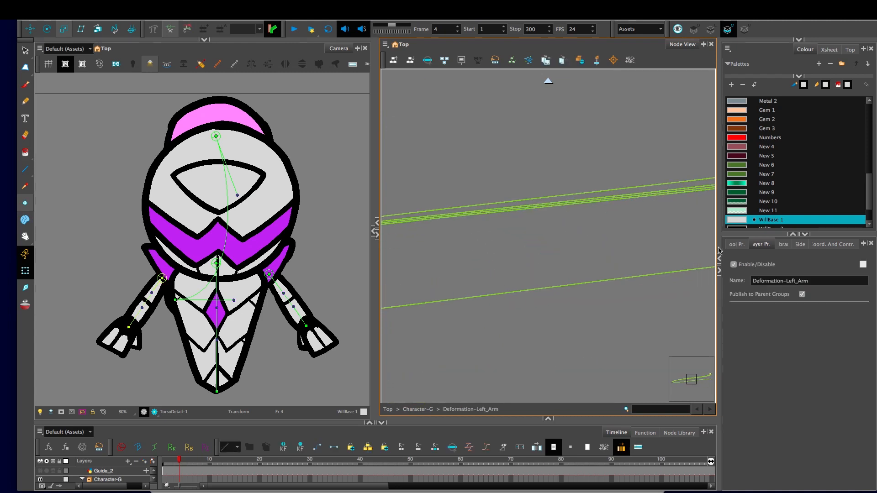
{"action": "left_click_drag", "start_coordinate": [415, 282], "coordinate": [432, 288]}
{"action": "left_click_drag", "start_coordinate": [705, 387], "coordinate": [687, 390]}
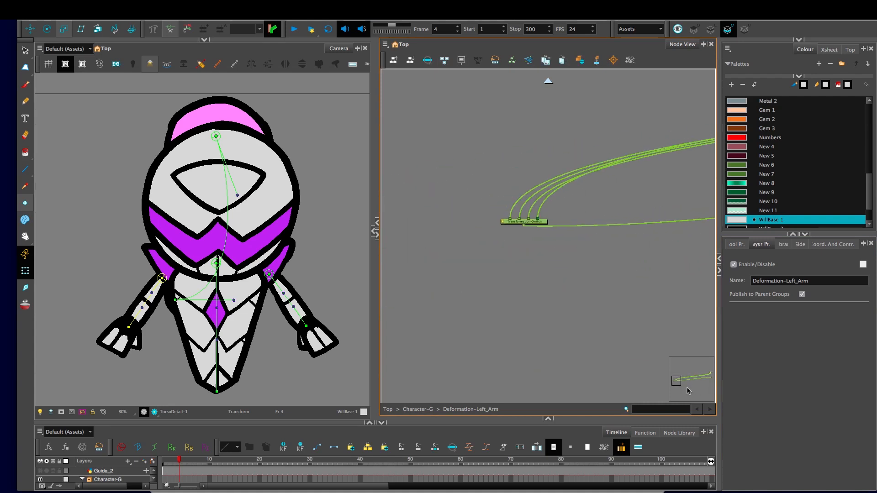
{"action": "left_click_drag", "start_coordinate": [530, 223], "coordinate": [579, 223]}
{"action": "key", "text": "1"}
{"action": "key", "text": "1"}
{"action": "key", "text": "1"}
{"action": "key", "text": "1"}
{"action": "key", "text": "1"}
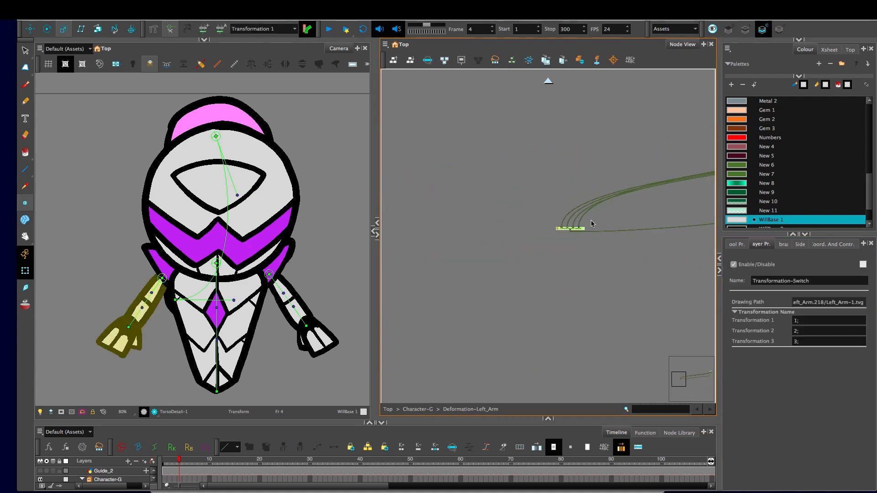
{"action": "left_click_drag", "start_coordinate": [571, 254], "coordinate": [441, 288]}
{"action": "key", "text": "1"}
{"action": "key", "text": "1"}
{"action": "key", "text": "1"}
{"action": "key", "text": "1"}
{"action": "key", "text": "1"}
{"action": "key", "text": "1"}
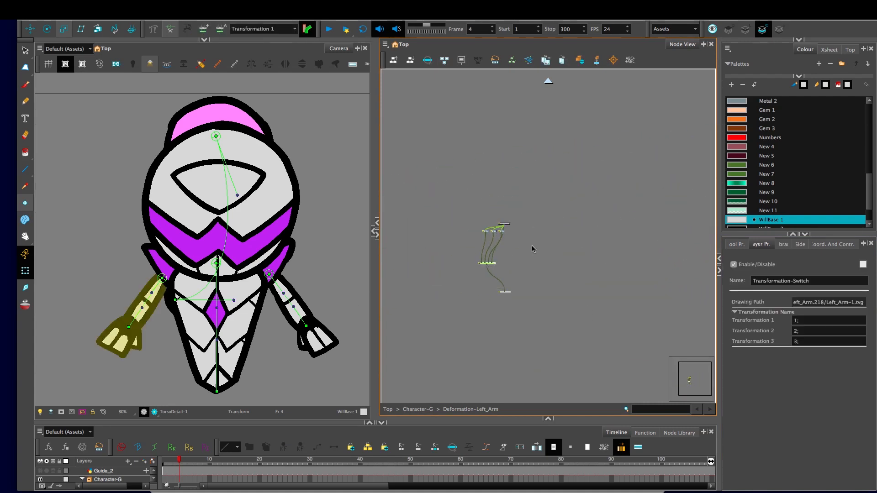
{"action": "key", "text": "2"}
{"action": "key", "text": "2"}
{"action": "key", "text": "2"}
{"action": "key", "text": "2"}
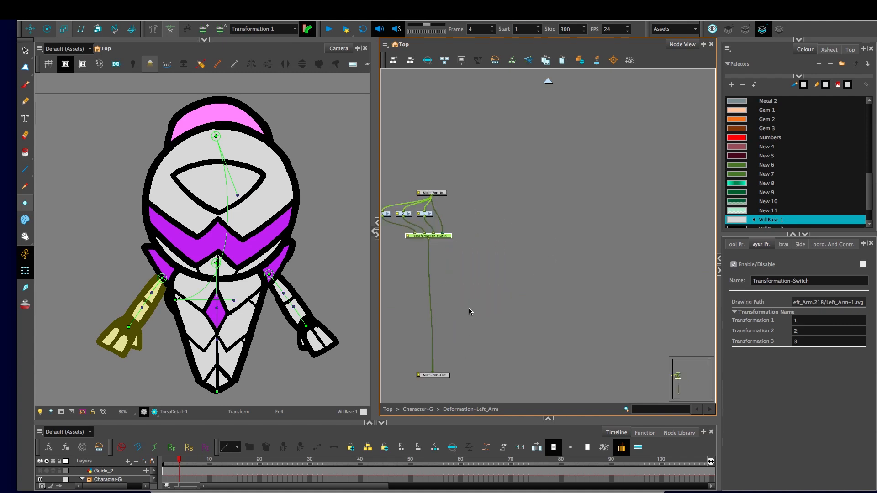
Move the Multi-Port-Out node up toward the Transformation-Switch and open deformation group 2.
{"action": "left_click_drag", "start_coordinate": [439, 381], "coordinate": [544, 299]}
{"action": "key", "text": "2"}
{"action": "key", "text": "2"}
{"action": "key", "text": "2"}
{"action": "key", "text": "2"}
{"action": "key", "text": "2"}
{"action": "left_click", "coordinate": [477, 283]}
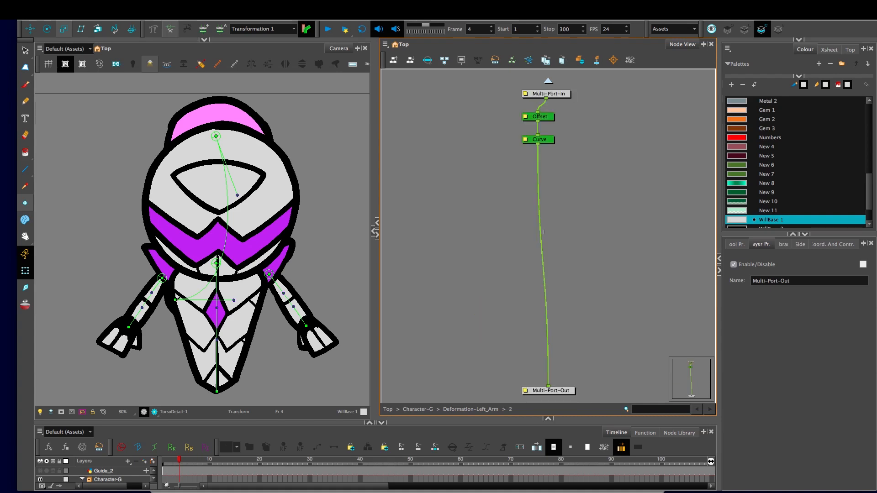
Leave deformation group 2, look inside group 3, and return to the Deformation-Left_Arm network.
{"action": "left_click", "coordinate": [548, 81]}
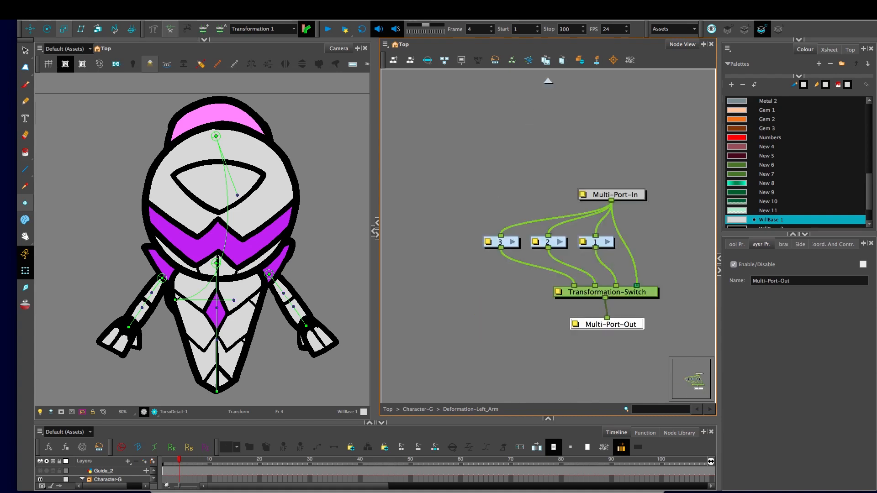
{"action": "left_click", "coordinate": [514, 243]}
{"action": "left_click", "coordinate": [548, 82]}
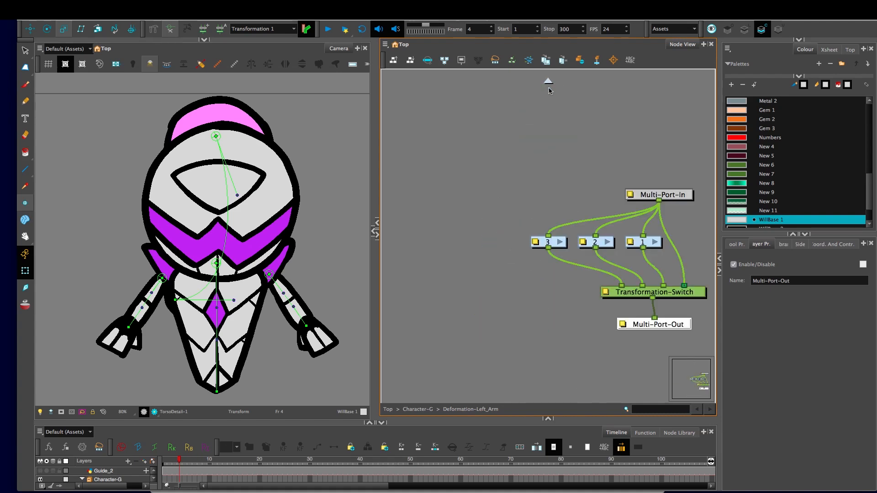
Select the Transformation-Switch node to inspect its transformation names and clear the selection.
{"action": "left_click", "coordinate": [631, 293]}
{"action": "left_click_drag", "start_coordinate": [649, 293], "coordinate": [526, 271]}
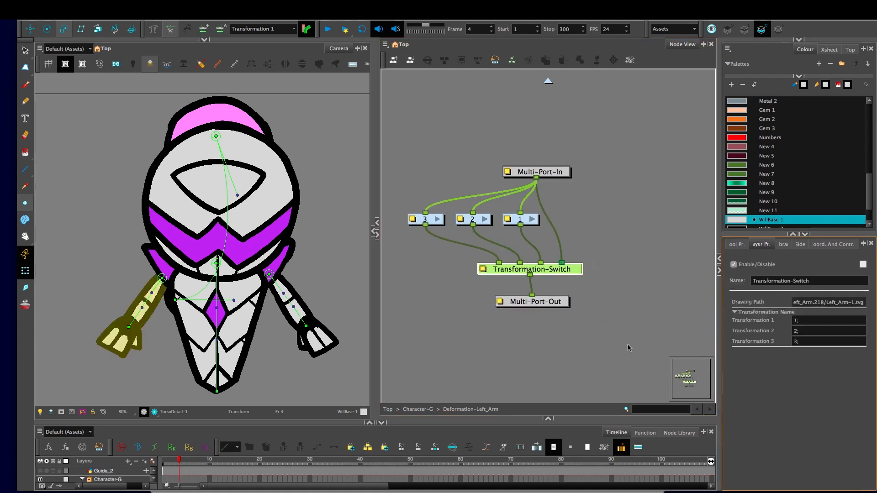
{"action": "left_click", "coordinate": [531, 325]}
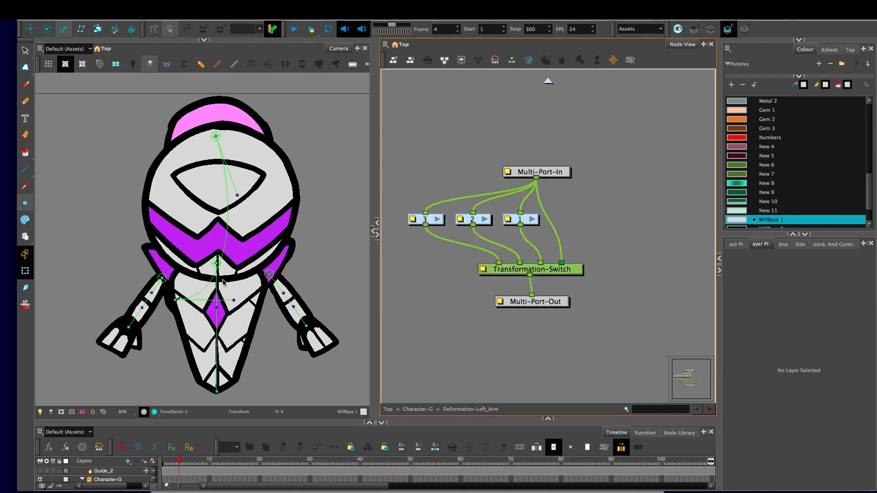
Step two frames forward and back to compare the character's deformers, and return to the Character-G network.
{"action": "key", "text": "period"}
{"action": "key", "text": "period"}
{"action": "key", "text": "comma"}
{"action": "key", "text": "comma"}
{"action": "left_click", "coordinate": [550, 80]}
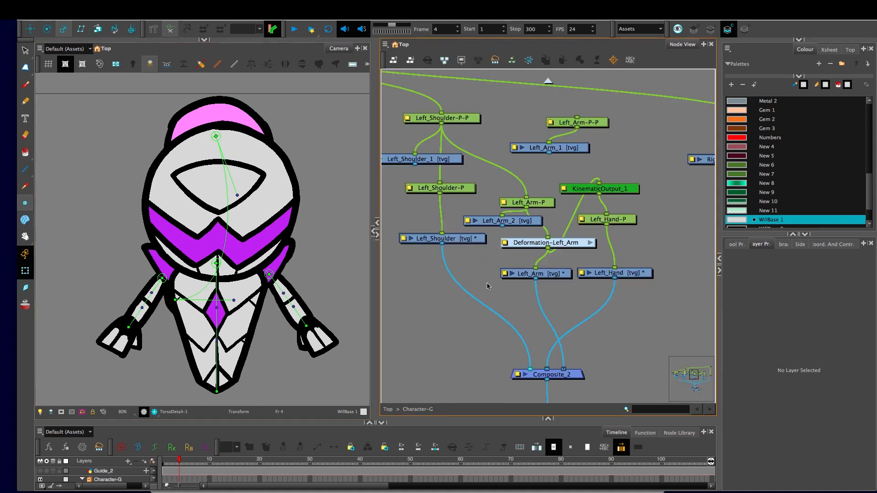
Try creating a new deformation chain for the Left_Arm drawing and clear the selection.
{"action": "left_click", "coordinate": [555, 276]}
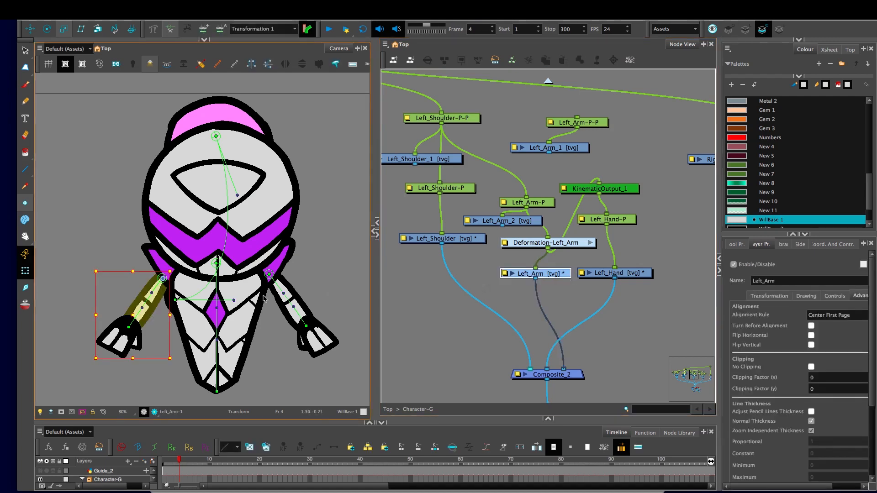
{"action": "left_click", "coordinate": [202, 34]}
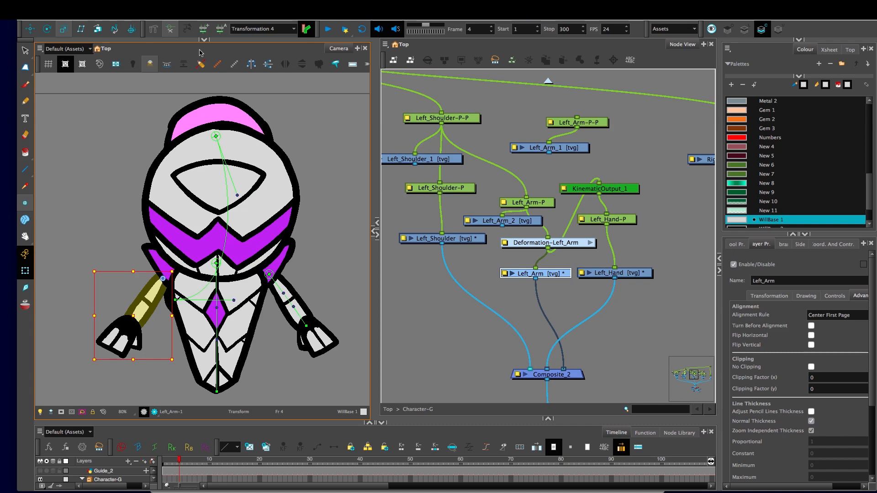
{"action": "left_click", "coordinate": [458, 314]}
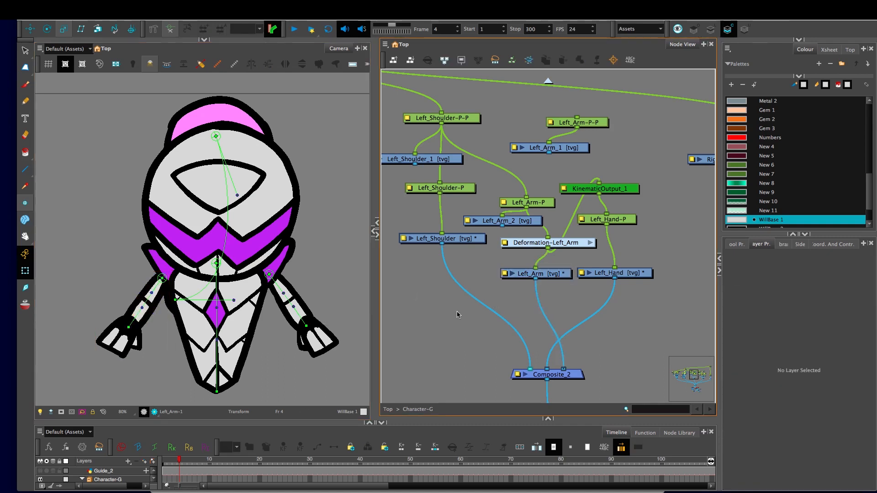
Go to frame 5, switch the camera view to render preview, and examine the character's glow and final compositing nodes.
{"action": "key", "text": "1"}
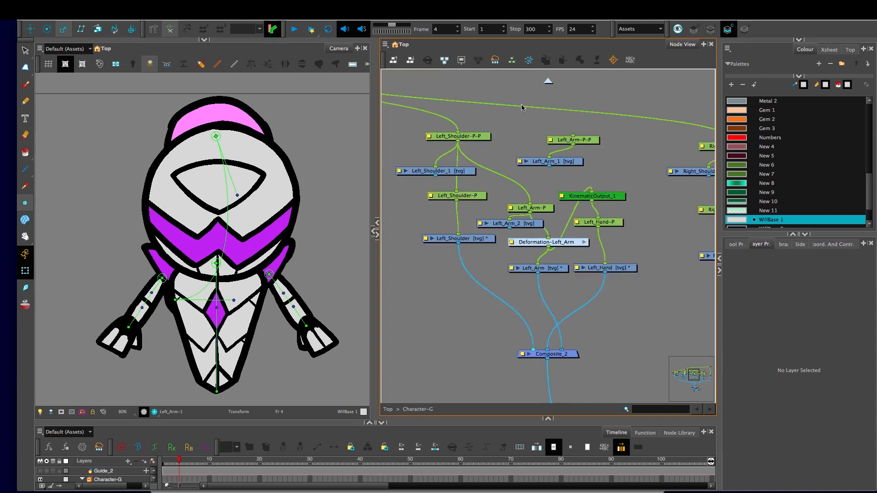
{"action": "key", "text": "1"}
{"action": "key", "text": "1"}
{"action": "key", "text": "1"}
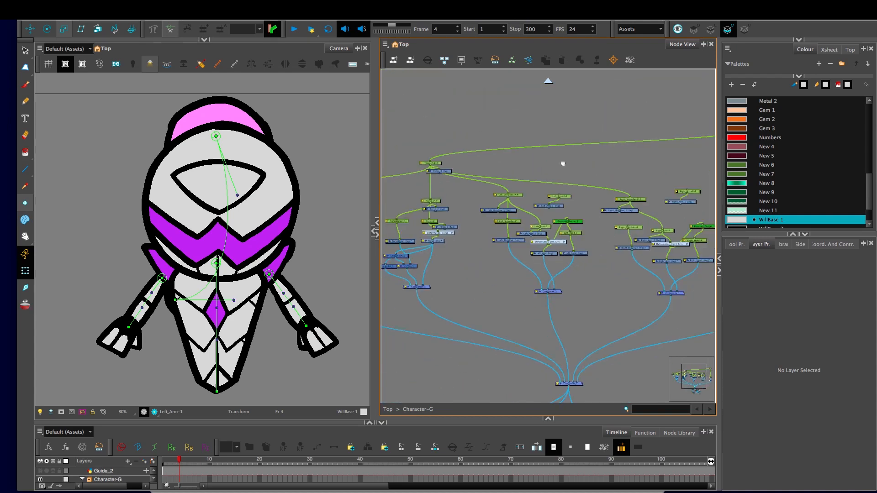
{"action": "key", "text": "period"}
{"action": "key", "text": "1"}
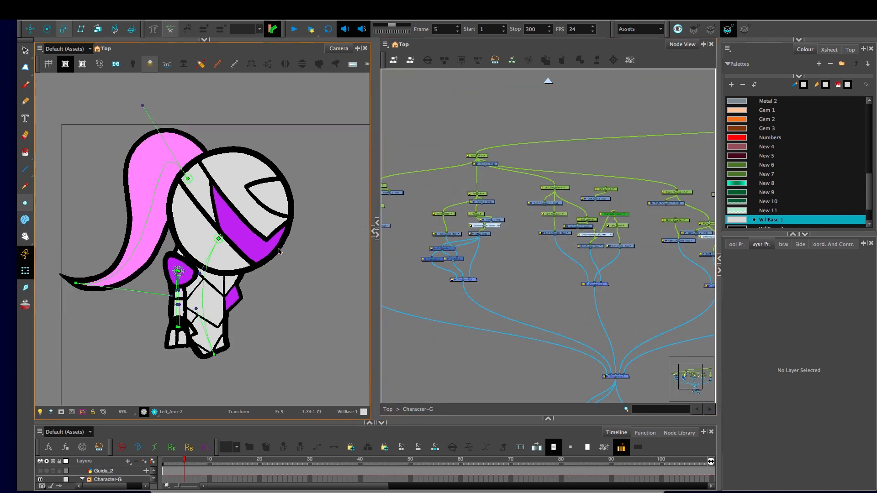
{"action": "key", "text": "2"}
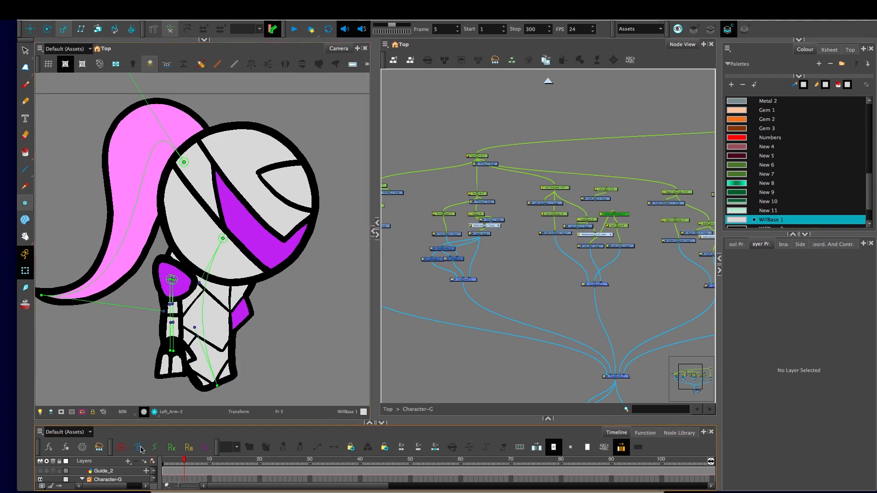
{"action": "left_click", "coordinate": [154, 412]}
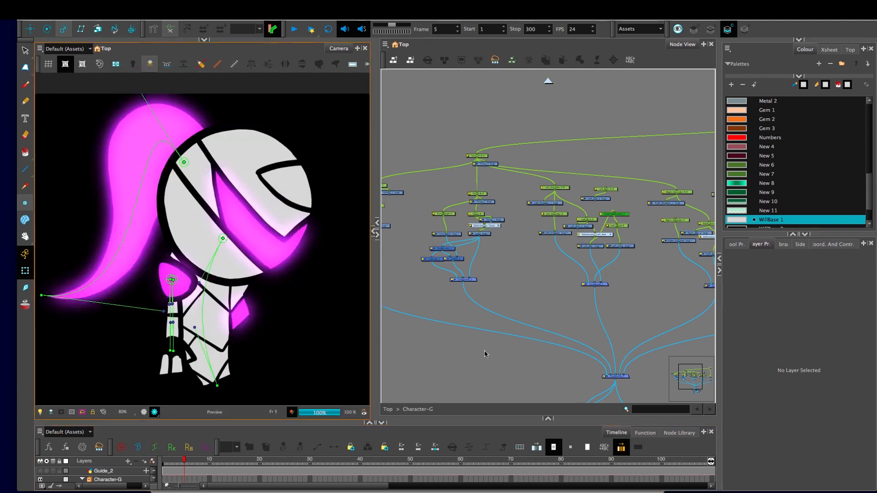
{"action": "left_click_drag", "start_coordinate": [591, 355], "coordinate": [559, 237]}
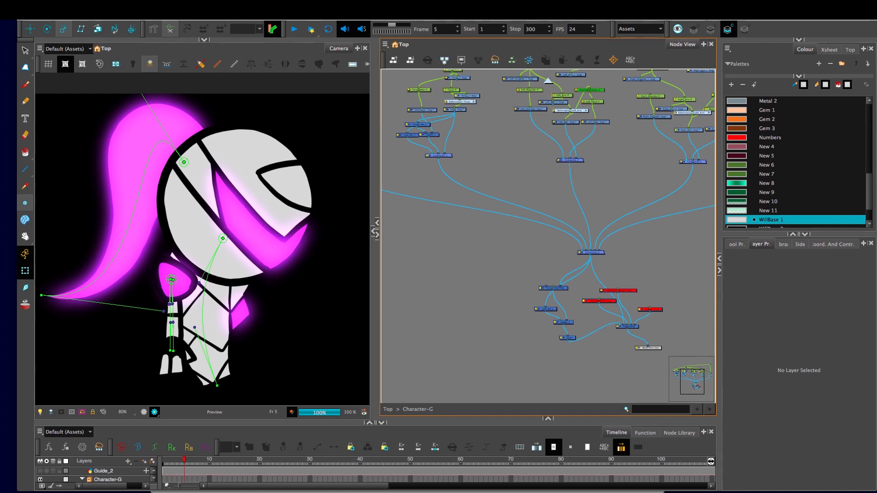
Leave the Character-G group and disconnect the character's composite from Composite_26 in the Top network.
{"action": "left_click", "coordinate": [546, 83]}
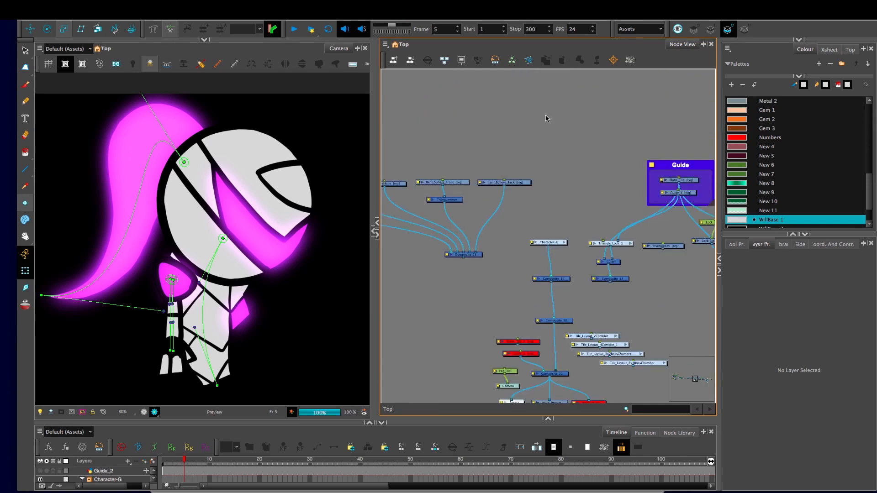
{"action": "scroll", "coordinate": [547, 215], "scroll_direction": "down", "scroll_amount": 4}
{"action": "left_click_drag", "start_coordinate": [530, 311], "coordinate": [562, 321]}
{"action": "scroll", "coordinate": [557, 314], "scroll_direction": "up", "scroll_amount": 2}
{"action": "scroll", "coordinate": [551, 307], "scroll_direction": "up", "scroll_amount": 1}
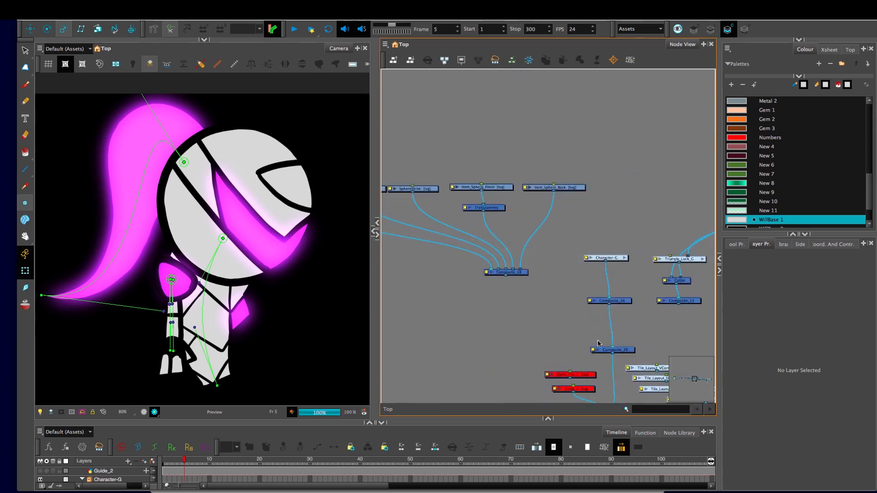
{"action": "left_click_drag", "start_coordinate": [613, 347], "coordinate": [582, 335]}
{"action": "scroll", "coordinate": [523, 336], "scroll_direction": "down", "scroll_amount": 3}
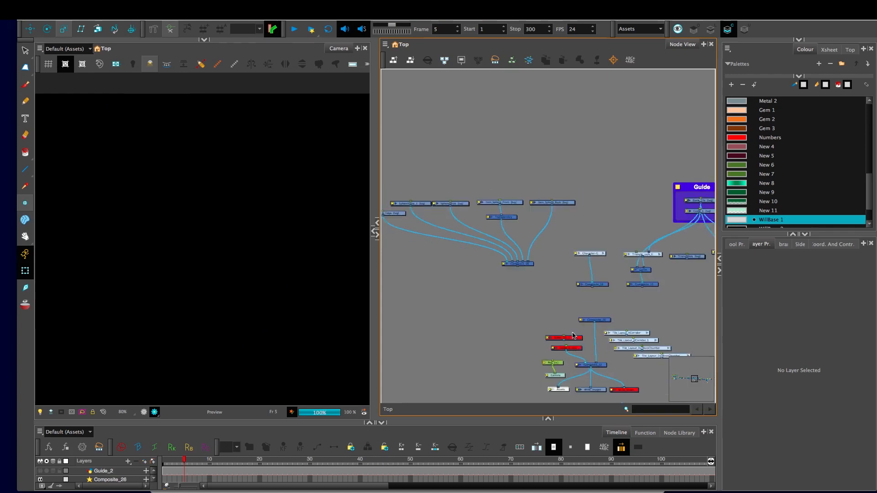
Move the output and tile layout nodes beneath the sphere item's network and connect the sphere's composite to Composite_26.
{"action": "left_click_drag", "start_coordinate": [523, 336], "coordinate": [632, 335]}
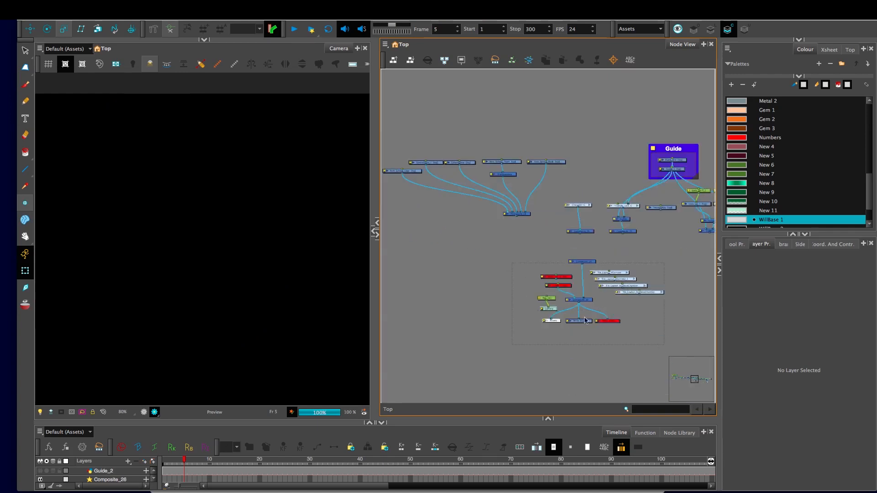
{"action": "scroll", "coordinate": [545, 286], "scroll_direction": "up", "scroll_amount": 4}
{"action": "left_click_drag", "start_coordinate": [648, 293], "coordinate": [592, 296]}
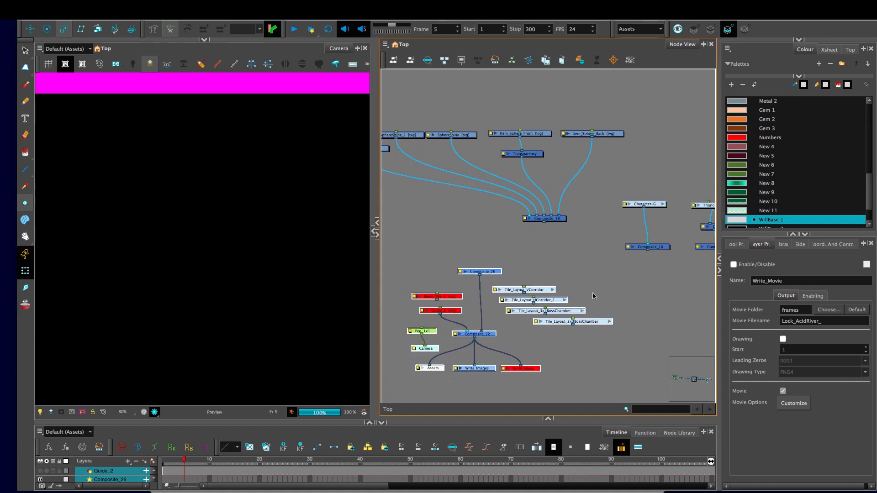
{"action": "left_click_drag", "start_coordinate": [545, 243], "coordinate": [511, 269]}
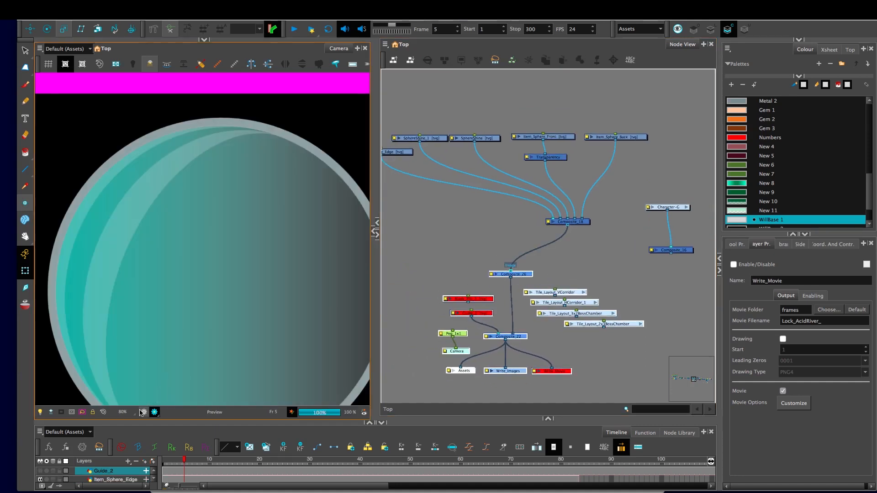
Compare the sphere item in the OpenGL view and the render preview, finishing in the OpenGL view.
{"action": "left_click", "coordinate": [142, 413]}
{"action": "scroll", "coordinate": [192, 327], "scroll_direction": "down", "scroll_amount": 2}
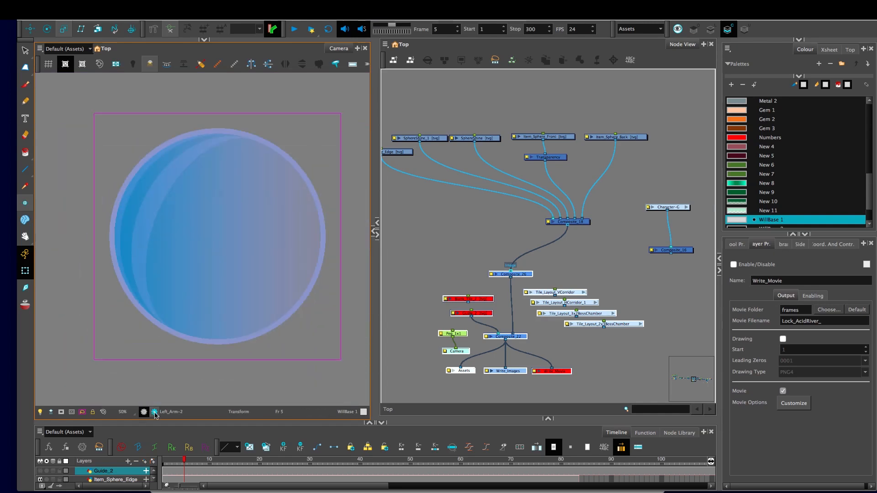
{"action": "left_click", "coordinate": [154, 412]}
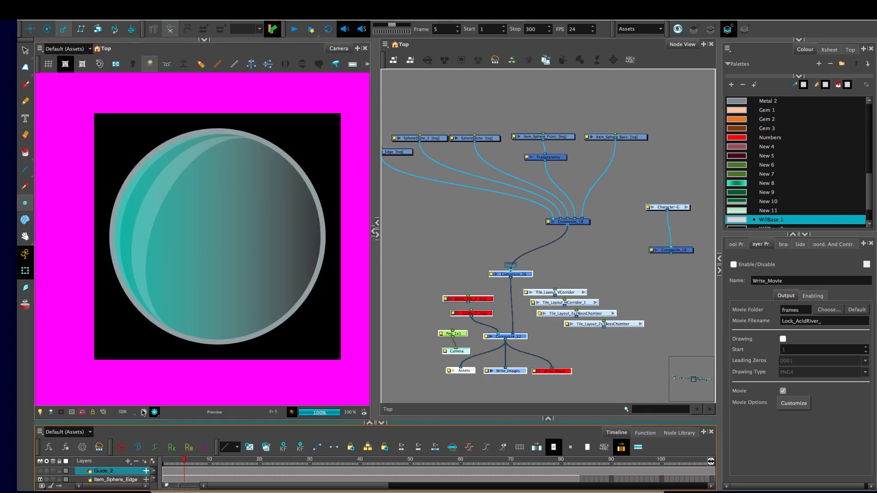
{"action": "left_click", "coordinate": [143, 412]}
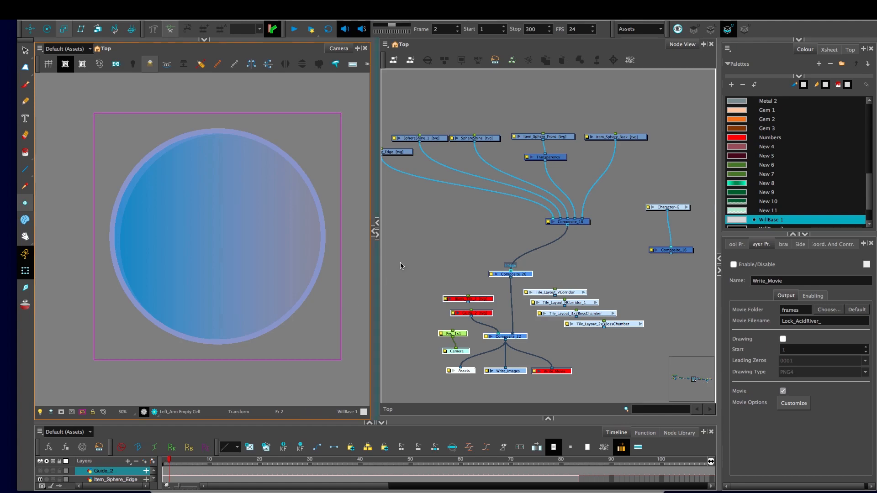
Clear the node selection, play the sphere's shine animation, and scrub the timeline to frame 7.
{"action": "left_click_drag", "start_coordinate": [448, 217], "coordinate": [481, 213]}
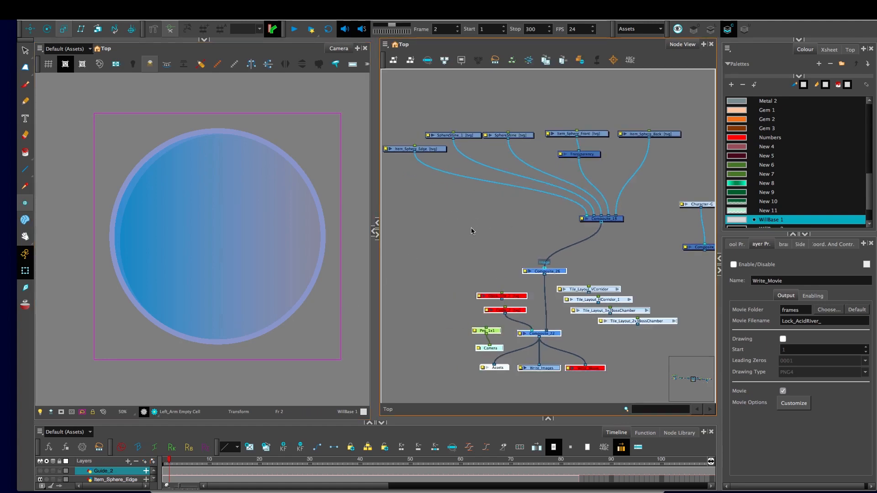
{"action": "left_click", "coordinate": [356, 263]}
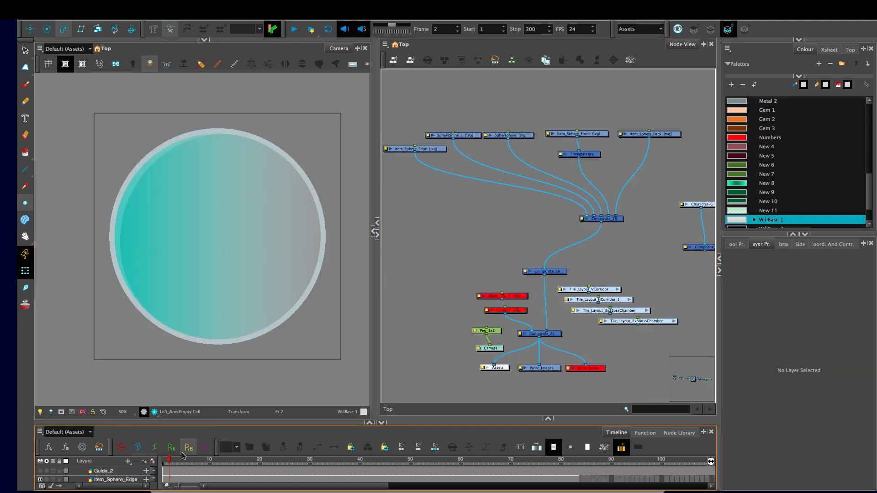
{"action": "key", "text": "Return"}
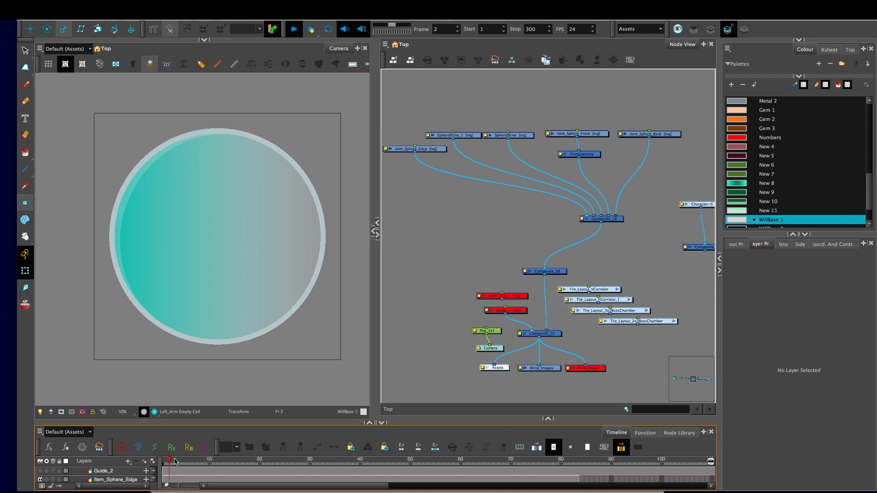
{"action": "mouse_move", "coordinate": [180, 463]}
{"action": "left_mouse_down"}
{"action": "mouse_move", "coordinate": [165, 464]}
{"action": "mouse_move", "coordinate": [250, 465]}
{"action": "mouse_move", "coordinate": [195, 469]}
{"action": "left_mouse_up"}
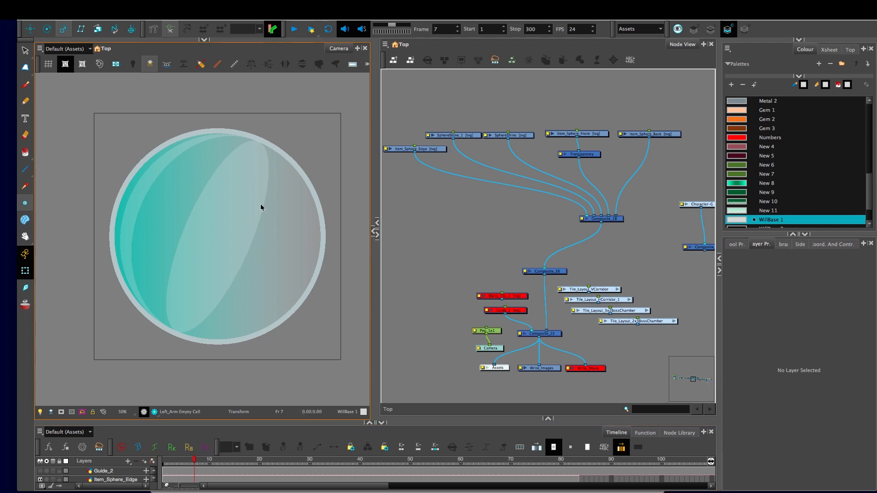
Detach the output nodes from the sphere item, move them beneath the reward sphere's network, and connect its composite to Composite_26.
{"action": "scroll", "coordinate": [505, 245], "scroll_direction": "down", "scroll_amount": 2}
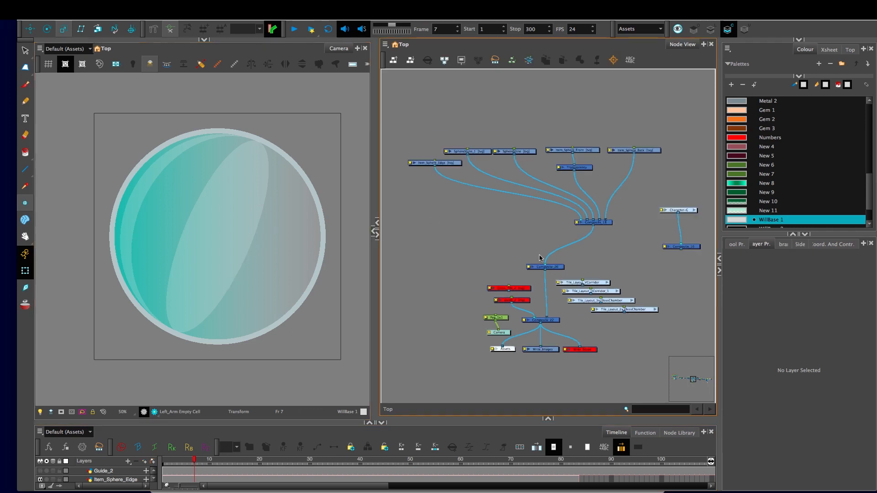
{"action": "left_click_drag", "start_coordinate": [546, 264], "coordinate": [537, 250]}
{"action": "left_click_drag", "start_coordinate": [478, 253], "coordinate": [623, 365]}
{"action": "left_click_drag", "start_coordinate": [555, 268], "coordinate": [504, 266]}
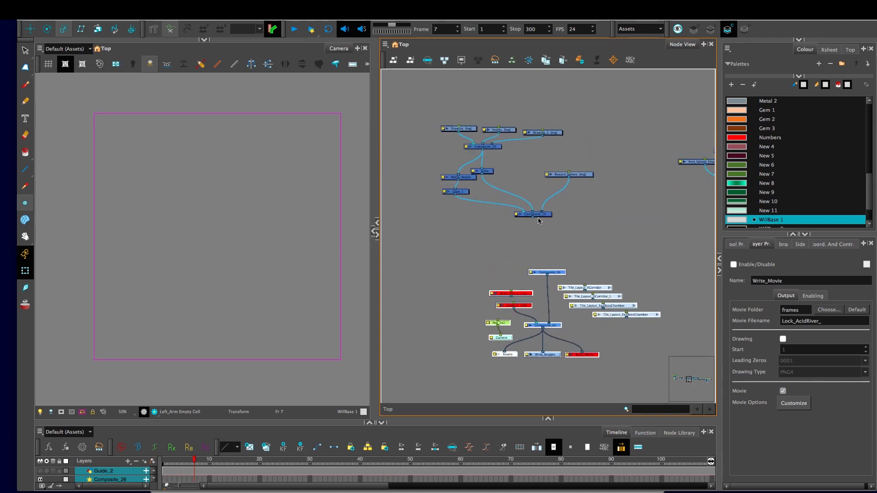
{"action": "left_click_drag", "start_coordinate": [532, 217], "coordinate": [546, 272]}
{"action": "left_click", "coordinate": [472, 271]}
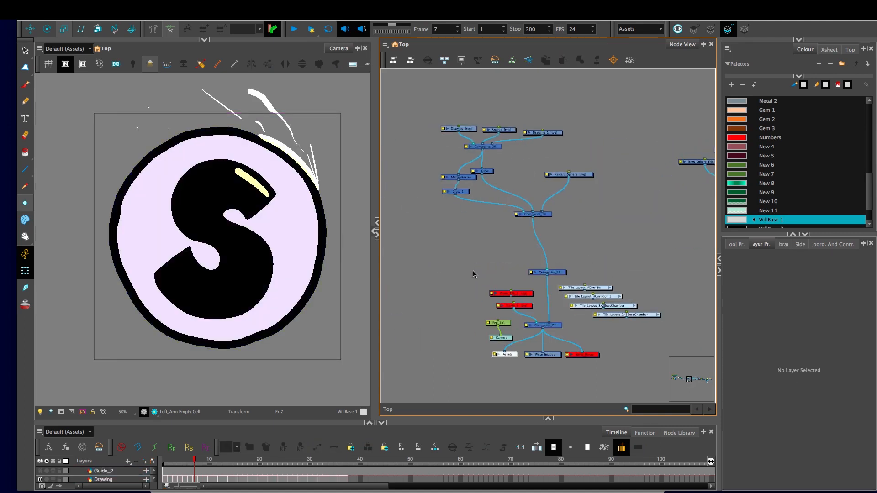
Return to frame 1 and play the animation of the S emblem's shine and sparks.
{"action": "key", "text": "comma"}
{"action": "key", "text": "comma"}
{"action": "key", "text": "comma"}
{"action": "key", "text": "comma"}
{"action": "key", "text": "comma"}
{"action": "key", "text": "comma"}
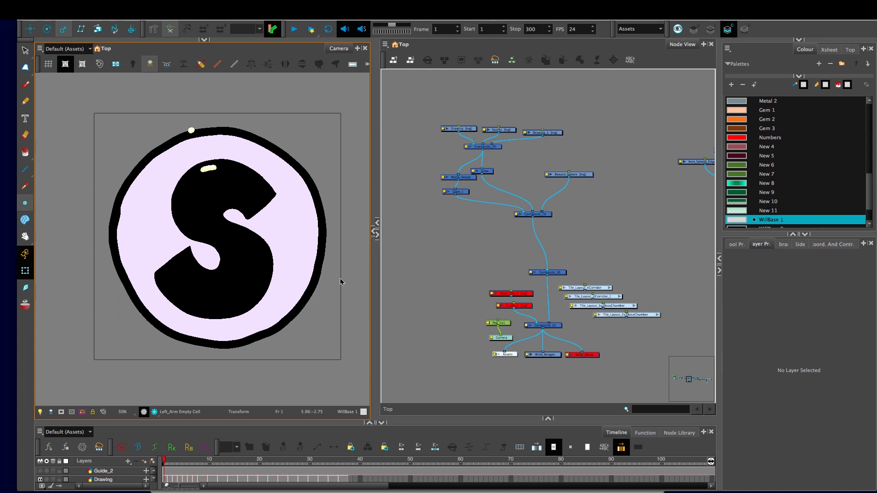
{"action": "key", "text": "1"}
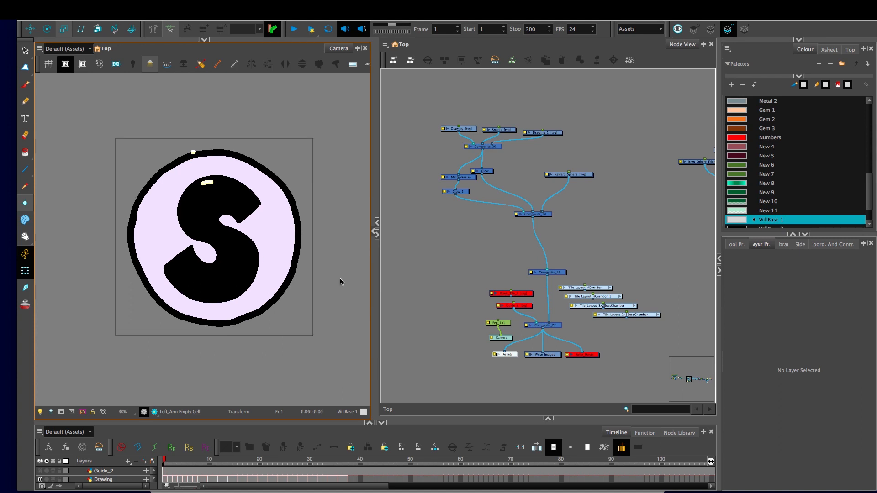
{"action": "key", "text": "p"}
{"action": "key", "text": "p"}
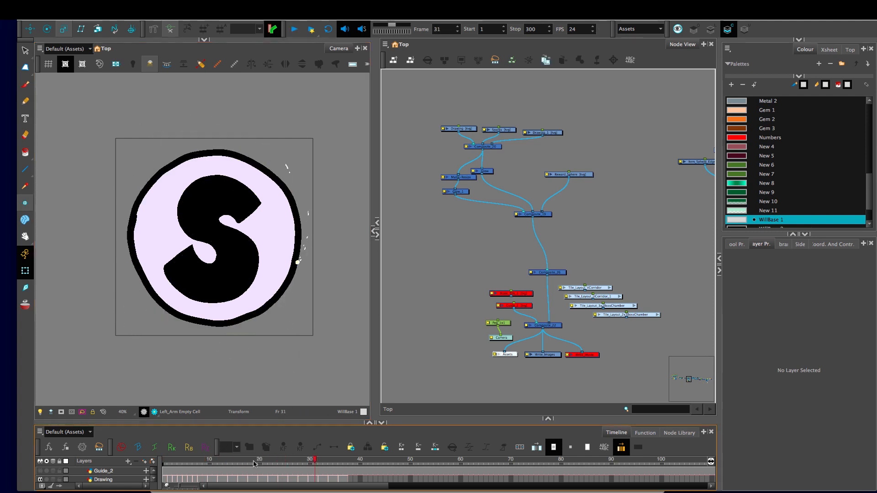
Step backward and forward through the frames around 9 to 11 to examine the S emblem's hand-drawn light effects.
{"action": "left_click", "coordinate": [215, 467]}
{"action": "key", "text": "comma"}
{"action": "key", "text": "comma"}
{"action": "key", "text": "comma"}
{"action": "key", "text": "comma"}
{"action": "key", "text": "comma"}
{"action": "key", "text": "comma"}
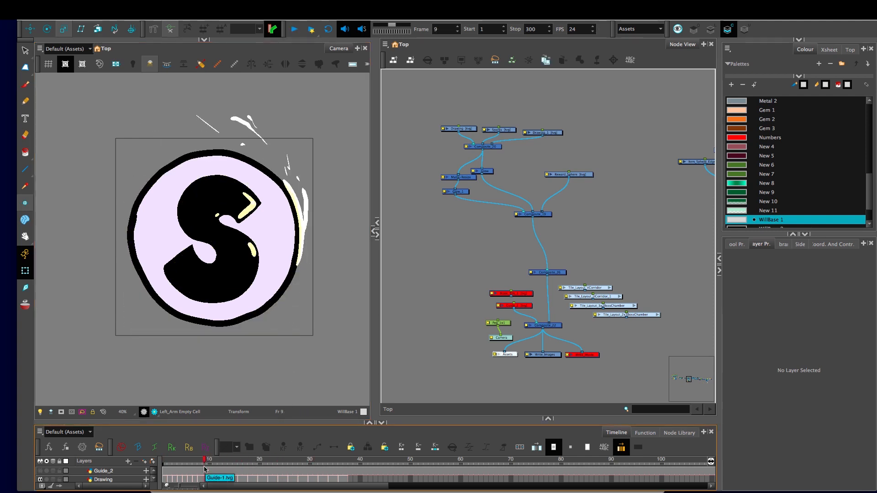
{"action": "key", "text": "period"}
{"action": "key", "text": "period"}
{"action": "key", "text": "period"}
{"action": "key", "text": "period"}
{"action": "key", "text": "period"}
{"action": "key", "text": "period"}
{"action": "key", "text": "period"}
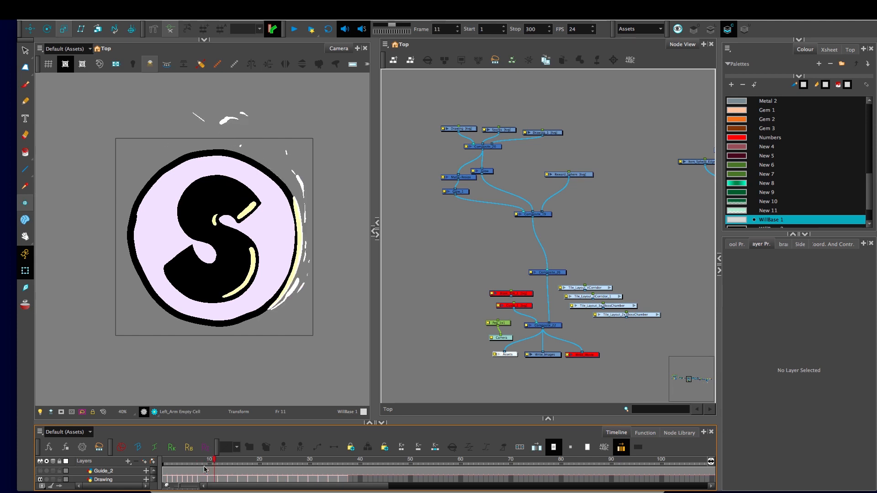
Step forward from frame 11 to frame 21 to examine how the S emblem's light streaks and sparks travel around it.
{"action": "key", "text": "period"}
{"action": "key", "text": "period"}
{"action": "key", "text": "period"}
{"action": "key", "text": "period"}
{"action": "key", "text": "period"}
{"action": "key", "text": "period"}
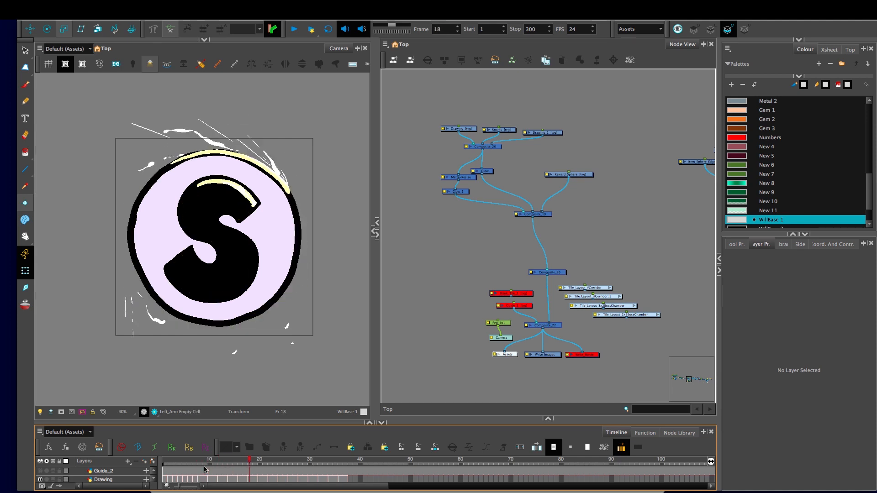
{"action": "key", "text": "period"}
{"action": "key", "text": "period"}
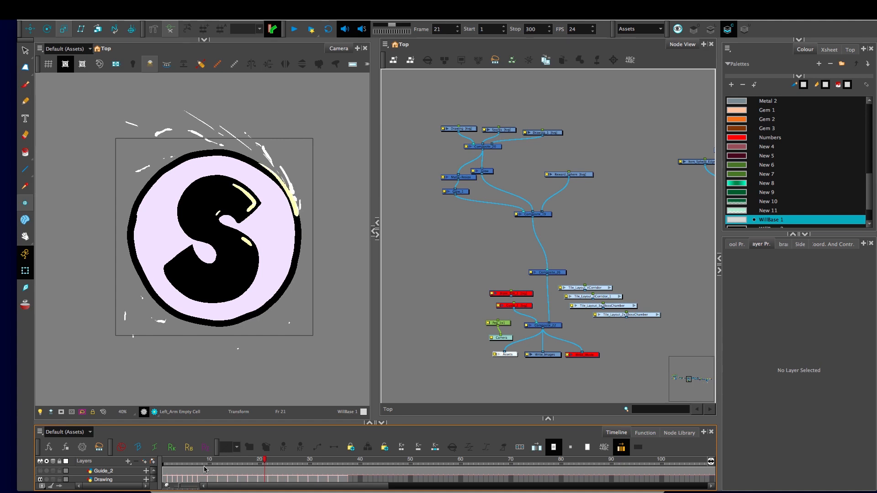
Step backward from frame 21 to frame 2 to examine the start of the S emblem's shine effect.
{"action": "key", "text": "comma"}
{"action": "key", "text": "comma"}
{"action": "key", "text": "comma"}
{"action": "key", "text": "comma"}
{"action": "key", "text": "comma"}
{"action": "key", "text": "comma"}
{"action": "key", "text": "comma"}
{"action": "key", "text": "comma"}
{"action": "key", "text": "comma"}
{"action": "key", "text": "comma"}
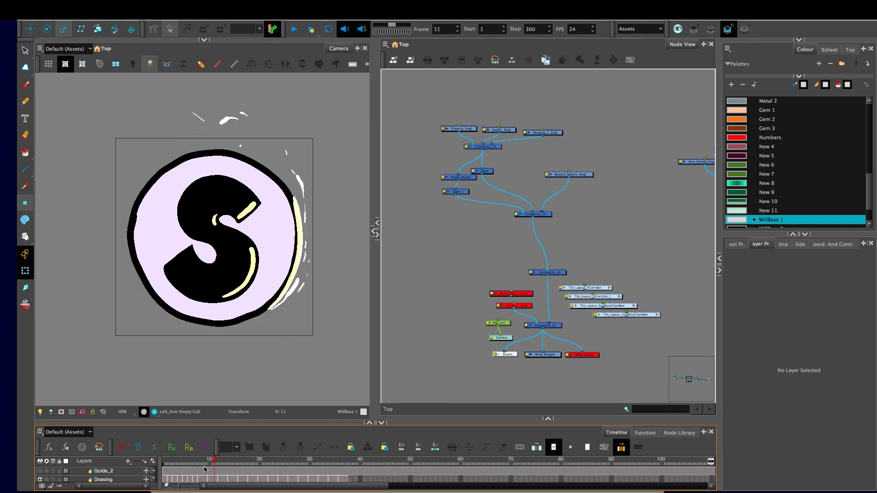
{"action": "key", "text": "comma"}
{"action": "key", "text": "comma"}
{"action": "key", "text": "comma"}
{"action": "key", "text": "comma"}
{"action": "key", "text": "comma"}
{"action": "key", "text": "comma"}
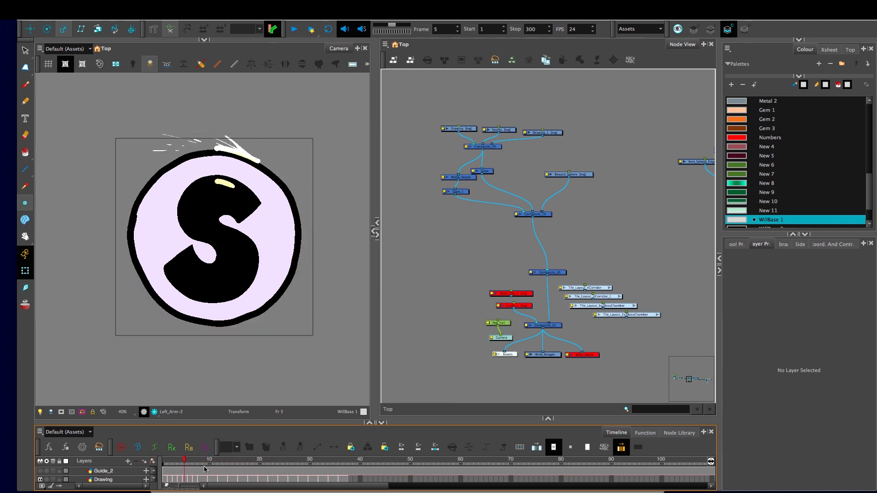
{"action": "key", "text": "comma"}
{"action": "key", "text": "comma"}
{"action": "key", "text": "comma"}
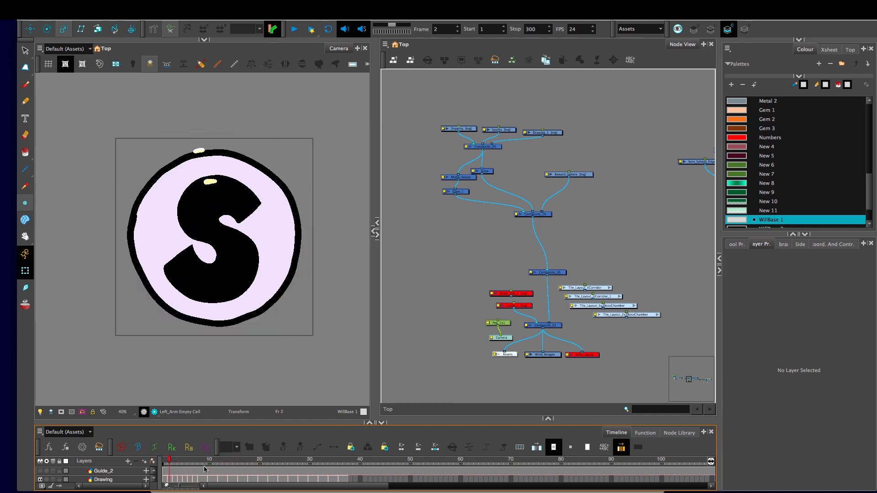
Advance frame by frame from frame 2 to frame 12 to examine the S emblem's shine and sparks building up.
{"action": "key", "text": "period"}
{"action": "key", "text": "period"}
{"action": "key", "text": "period"}
{"action": "key", "text": "period"}
{"action": "key", "text": "period"}
{"action": "key", "text": "period"}
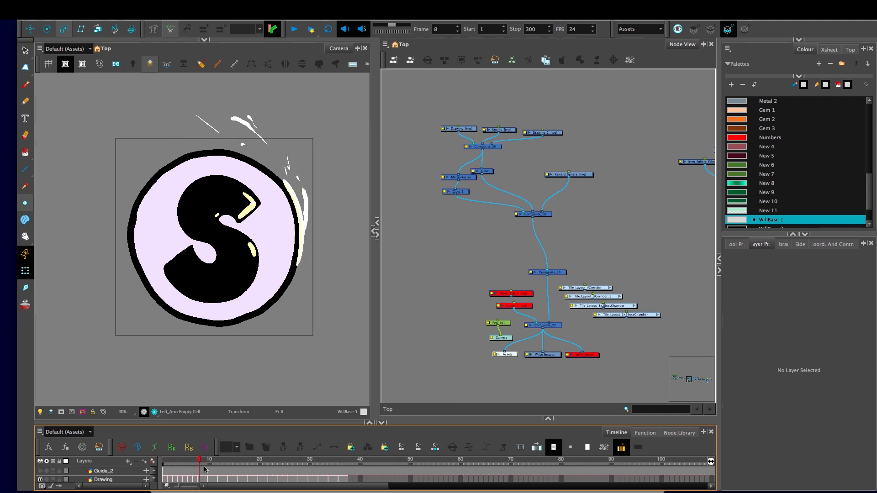
{"action": "key", "text": "period"}
{"action": "key", "text": "period"}
{"action": "key", "text": "period"}
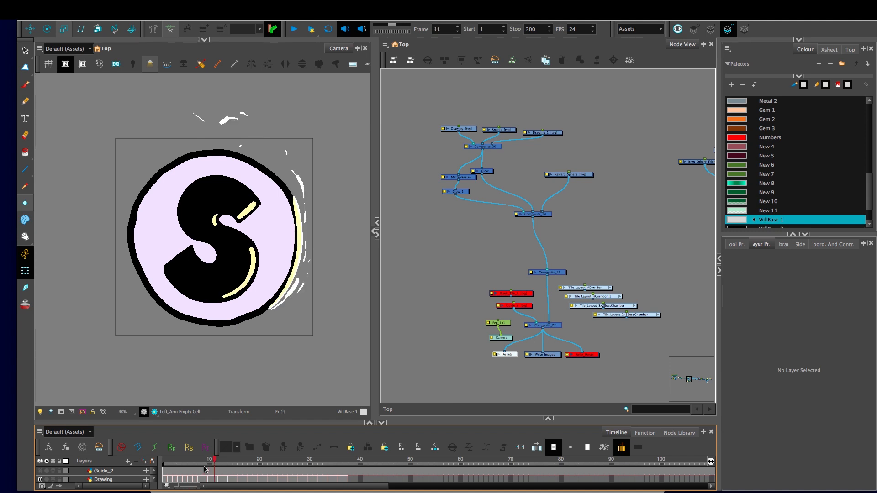
{"action": "key", "text": "period"}
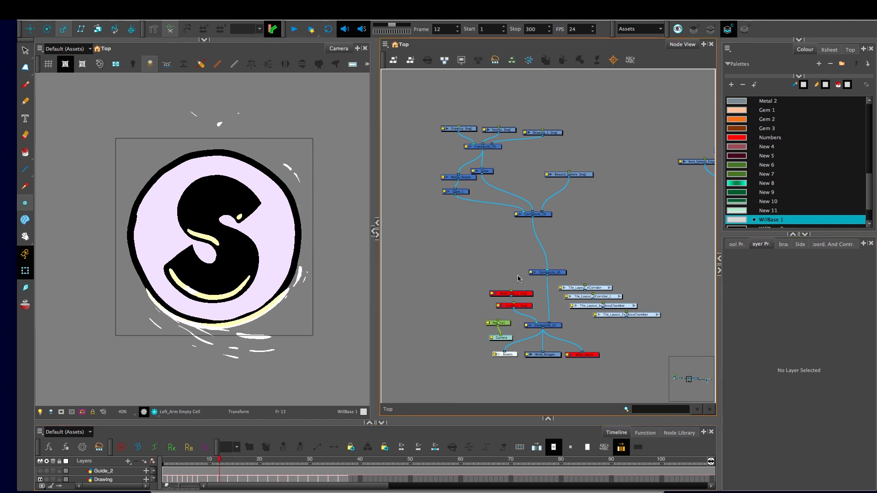
Detach the output nodes from the S emblem's network, move them beneath the metal tile nodes, and connect Metal_Floor to Composite_26.
{"action": "left_click_drag", "start_coordinate": [548, 271], "coordinate": [629, 364]}
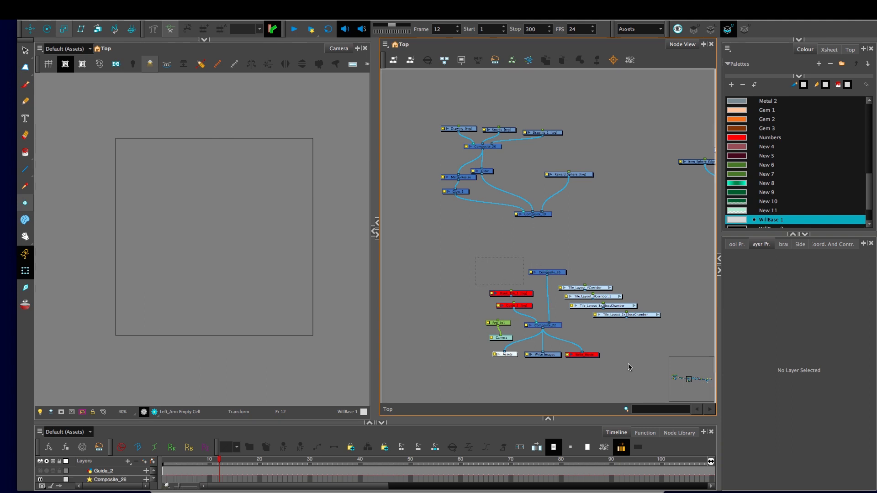
{"action": "left_click", "coordinate": [587, 355]}
{"action": "key", "text": "2"}
{"action": "left_click_drag", "start_coordinate": [519, 353], "coordinate": [566, 331]}
{"action": "scroll", "coordinate": [617, 269], "scroll_direction": "up", "scroll_amount": 3}
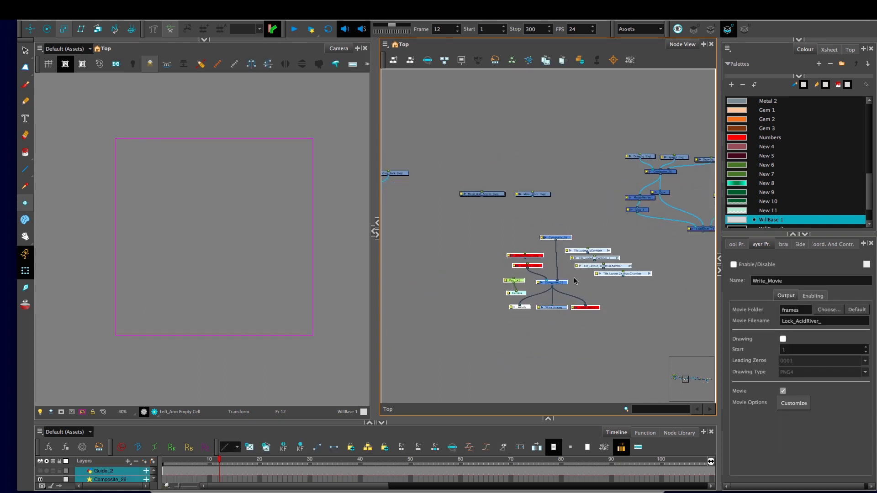
{"action": "left_click_drag", "start_coordinate": [530, 187], "coordinate": [556, 236]}
{"action": "left_click", "coordinate": [451, 243]}
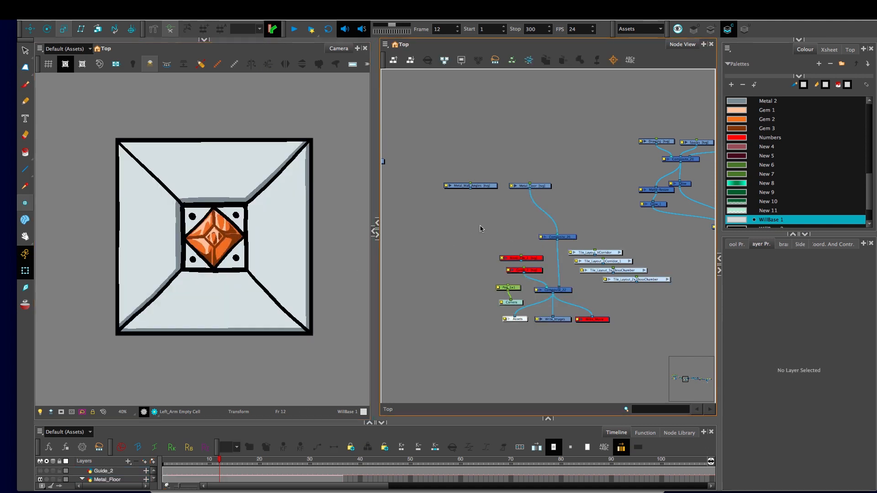
Connect Metal_Wall_Angles to Composite_26 in place of Metal_Floor and return to frame 1.
{"action": "mouse_move", "coordinate": [558, 233]}
{"action": "left_mouse_down"}
{"action": "mouse_move", "coordinate": [486, 194]}
{"action": "mouse_move", "coordinate": [556, 237]}
{"action": "left_mouse_up"}
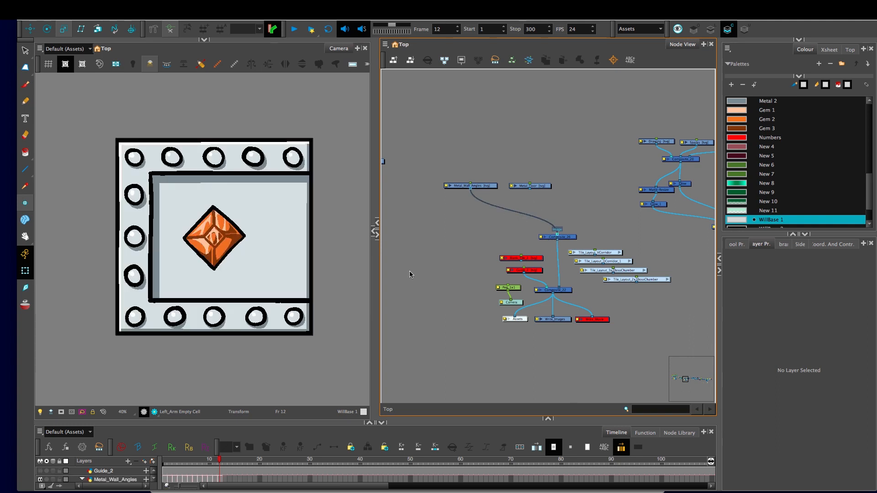
{"action": "key", "text": "comma"}
{"action": "key", "text": "comma"}
{"action": "key", "text": "comma"}
{"action": "key", "text": "comma"}
{"action": "key", "text": "comma"}
{"action": "key", "text": "comma"}
{"action": "key", "text": "comma"}
{"action": "key", "text": "comma"}
{"action": "key", "text": "comma"}
{"action": "key", "text": "comma"}
{"action": "key", "text": "comma"}
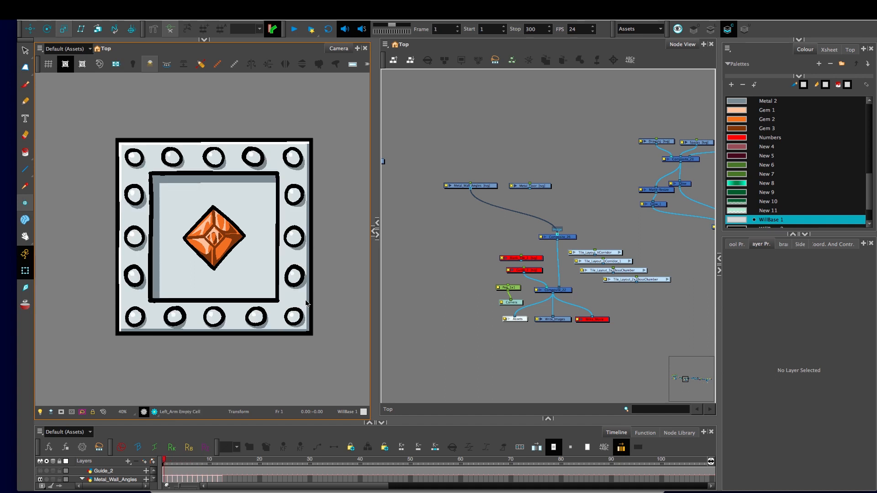
Step through frames 1 to 6 and back to frame 4 to examine the metal wall tile variations.
{"action": "key", "text": "period"}
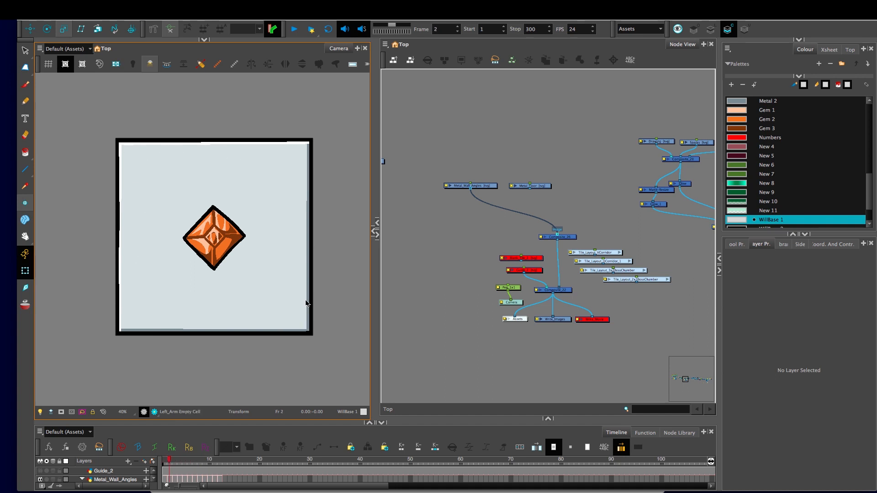
{"action": "key", "text": "period"}
{"action": "key", "text": "period"}
{"action": "key", "text": "period"}
{"action": "key", "text": "period"}
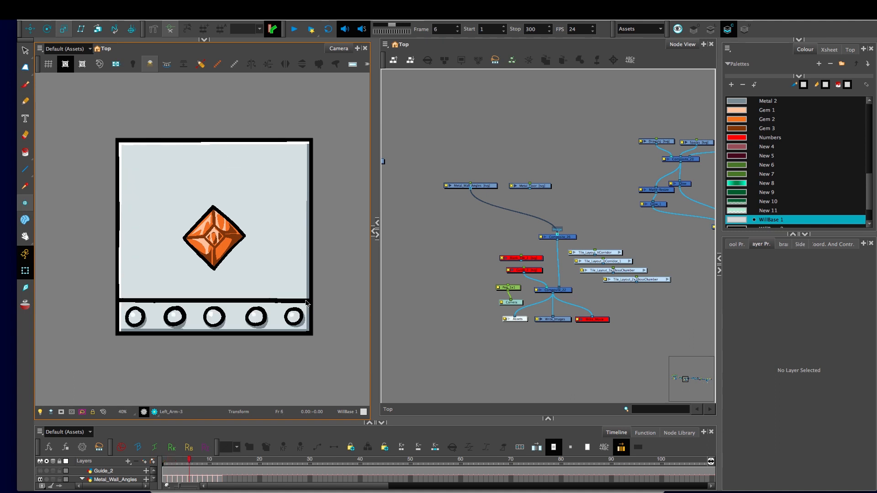
{"action": "key", "text": "comma"}
{"action": "key", "text": "comma"}
Zoom out on the metal wall tile, step through its variations up to frame 9, and return to frame 1.
{"action": "scroll", "coordinate": [288, 289], "scroll_direction": "right", "scroll_amount": 5}
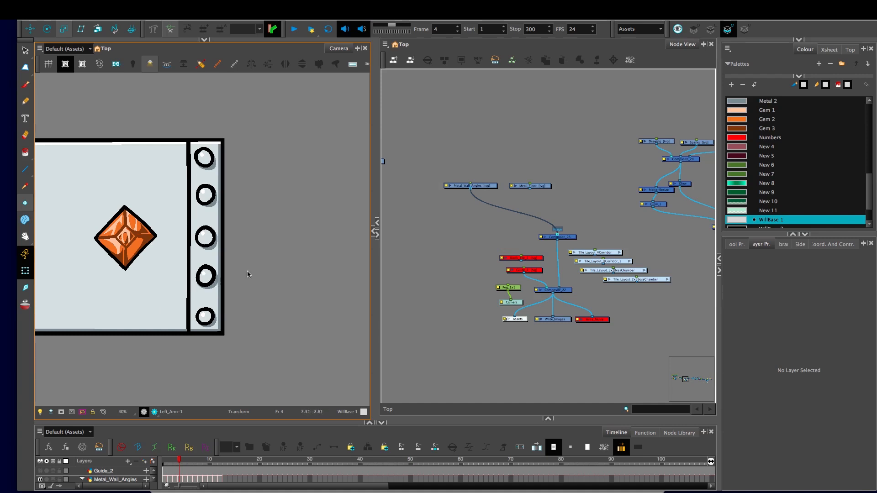
{"action": "key", "text": "1"}
{"action": "key", "text": "1"}
{"action": "key", "text": "shift+n"}
{"action": "key", "text": "comma"}
{"action": "key", "text": "comma"}
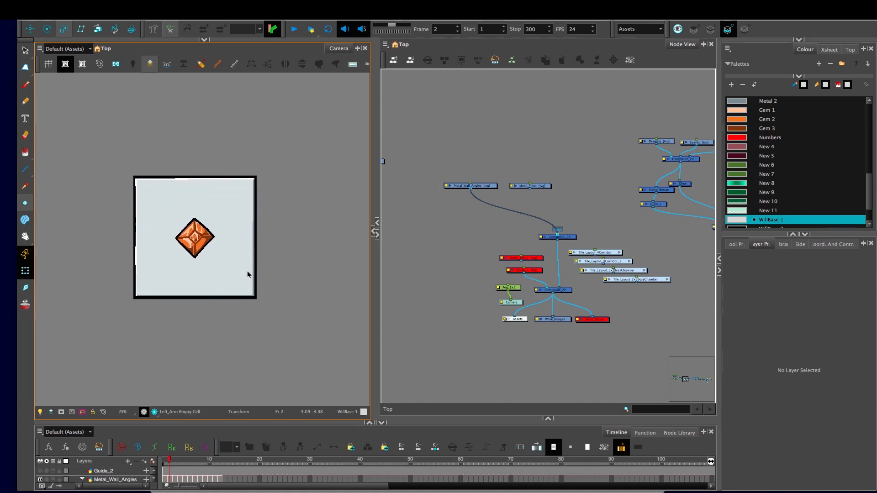
{"action": "key", "text": "period"}
{"action": "key", "text": "period"}
{"action": "key", "text": "period"}
{"action": "key", "text": "period"}
{"action": "key", "text": "period"}
{"action": "key", "text": "period"}
{"action": "key", "text": "period"}
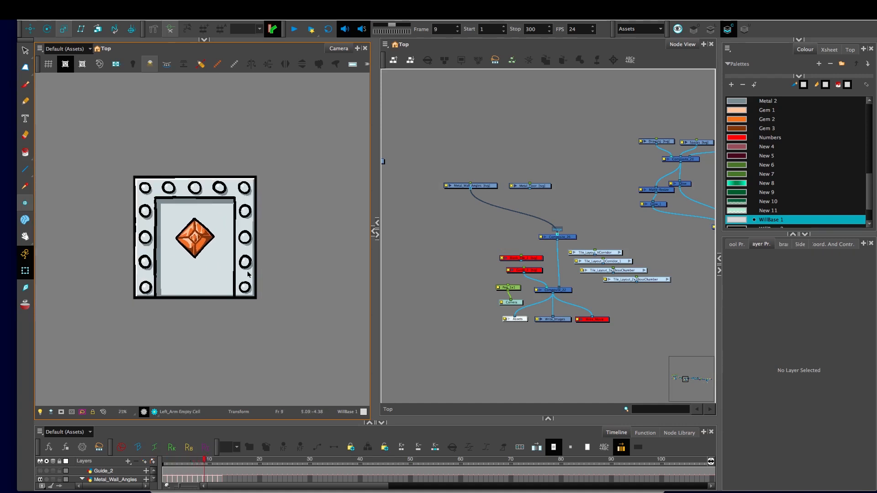
{"action": "key", "text": "comma"}
{"action": "key", "text": "comma"}
{"action": "key", "text": "comma"}
{"action": "key", "text": "comma"}
{"action": "key", "text": "comma"}
{"action": "key", "text": "comma"}
{"action": "key", "text": "comma"}
{"action": "key", "text": "comma"}
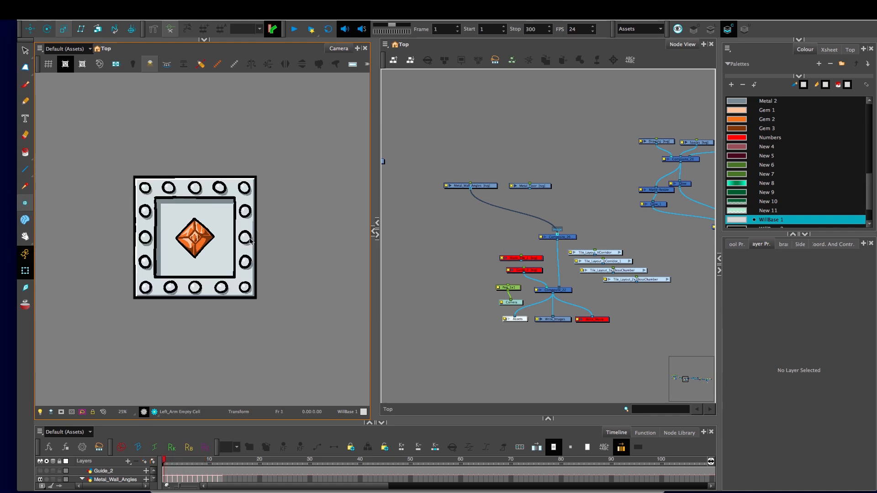
Detach the output nodes from Metal_Wall_Angles, move them beneath the coin gate network, and connect its composite to Composite_26.
{"action": "left_click", "coordinate": [494, 268]}
{"action": "left_click_drag", "start_coordinate": [479, 262], "coordinate": [539, 267]}
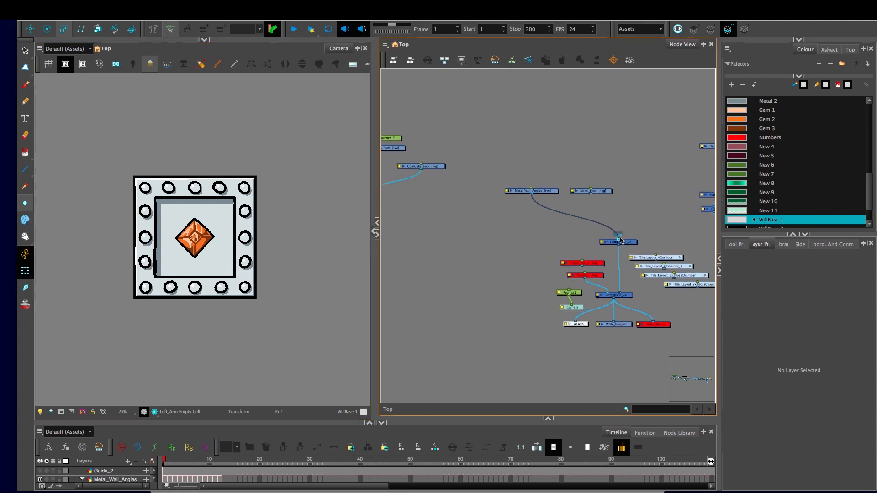
{"action": "left_click_drag", "start_coordinate": [619, 238], "coordinate": [607, 215]}
{"action": "left_click_drag", "start_coordinate": [546, 229], "coordinate": [497, 323]}
{"action": "left_click_drag", "start_coordinate": [559, 316], "coordinate": [716, 308]}
{"action": "left_click_drag", "start_coordinate": [653, 316], "coordinate": [573, 301]}
{"action": "left_click_drag", "start_coordinate": [511, 195], "coordinate": [536, 219]}
{"action": "left_click", "coordinate": [335, 293]}
{"action": "scroll", "coordinate": [335, 293], "scroll_direction": "up", "scroll_amount": 1}
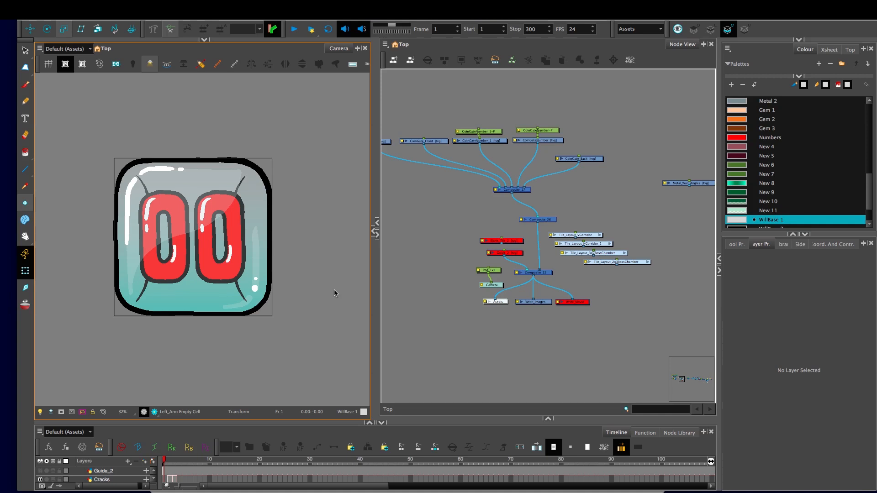
Step forward from frame 1 to frame 11 to examine the coin gate's number drawings.
{"action": "key", "text": "period"}
{"action": "key", "text": "period"}
{"action": "key", "text": "period"}
{"action": "key", "text": "period"}
{"action": "key", "text": "period"}
{"action": "key", "text": "period"}
{"action": "key", "text": "period"}
{"action": "key", "text": "period"}
{"action": "key", "text": "period"}
{"action": "key", "text": "period"}
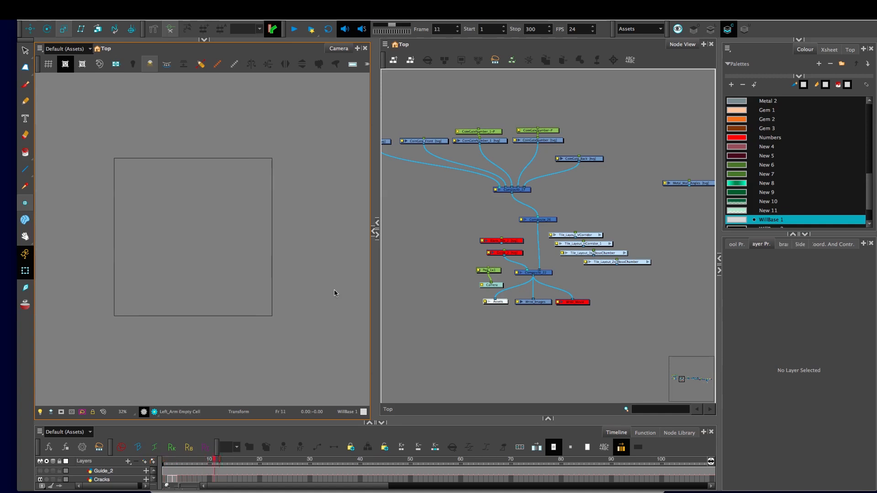
Step backward from frame 11 to the coin gate's early frames to examine its numbers and cracks.
{"action": "key", "text": "comma"}
{"action": "key", "text": "comma"}
{"action": "key", "text": "comma"}
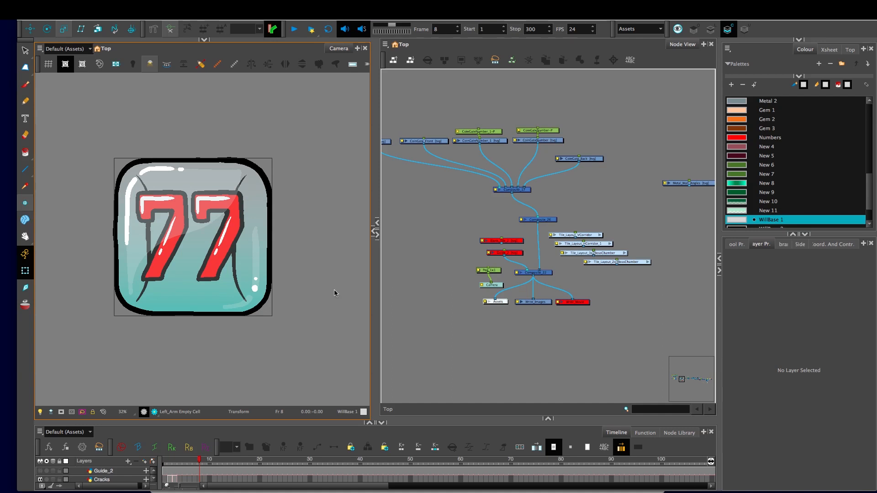
{"action": "key", "text": "comma"}
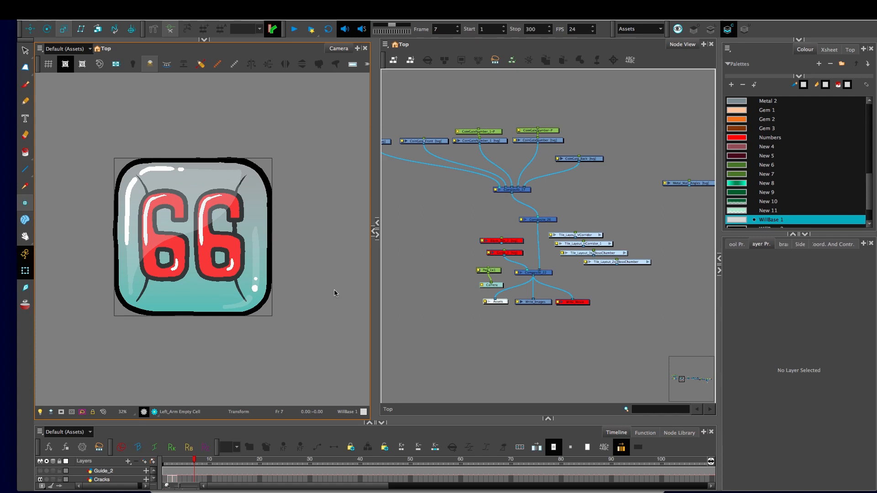
{"action": "key", "text": "comma"}
{"action": "key", "text": "comma"}
{"action": "key", "text": "comma"}
{"action": "key", "text": "comma"}
{"action": "key", "text": "comma"}
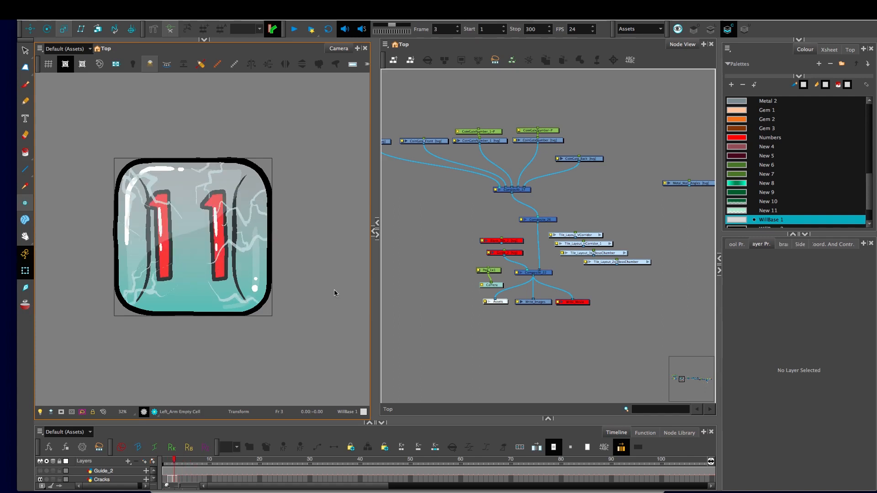
Step back and forth through the coin gate's frames up to frame 8, ending on frame 6, to compare its numbers.
{"action": "key", "text": "period"}
{"action": "key", "text": "period"}
{"action": "key", "text": "comma"}
{"action": "key", "text": "comma"}
{"action": "key", "text": "period"}
{"action": "key", "text": "period"}
{"action": "key", "text": "period"}
{"action": "key", "text": "period"}
{"action": "key", "text": "period"}
{"action": "key", "text": "period"}
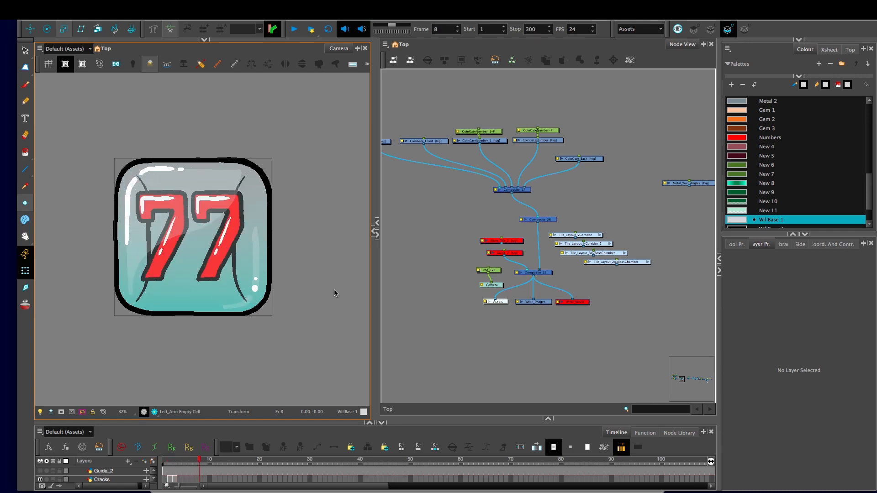
{"action": "key", "text": "comma"}
{"action": "key", "text": "comma"}
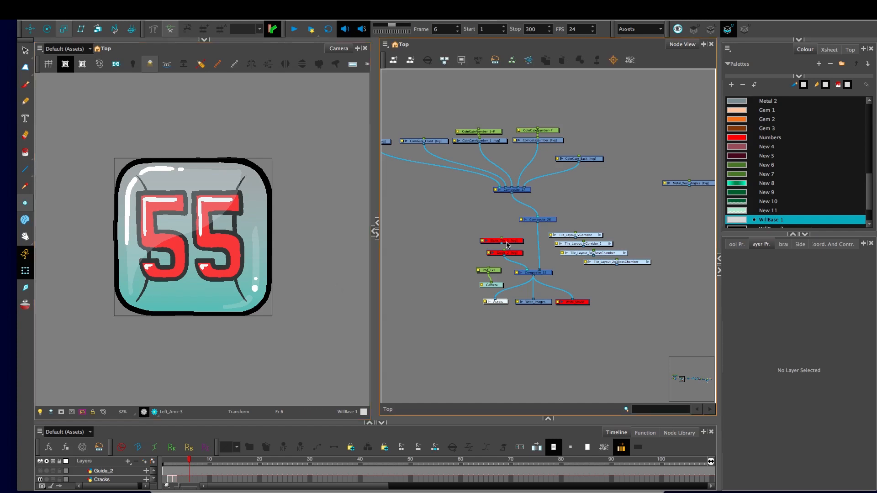
Detach the output nodes from the coin gate, move them beneath the acid river network, and connect its bottom node to Composite_26.
{"action": "left_click_drag", "start_coordinate": [539, 219], "coordinate": [542, 208]}
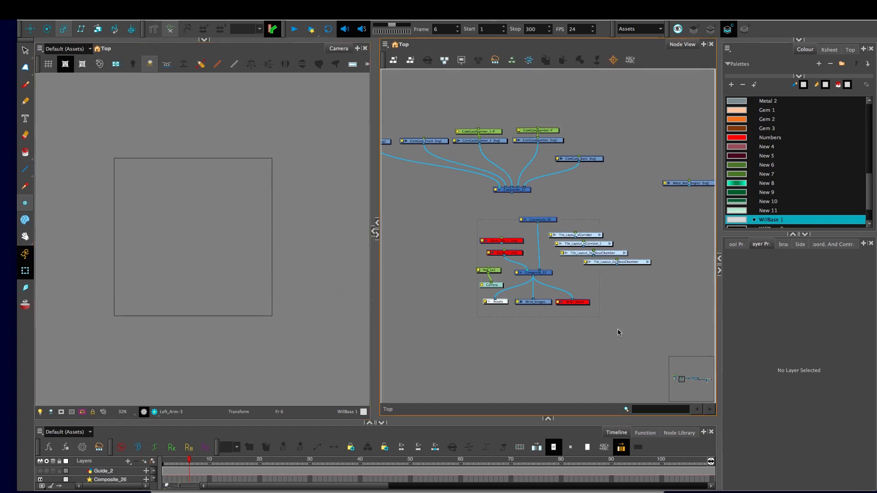
{"action": "left_click", "coordinate": [580, 301]}
{"action": "scroll", "coordinate": [583, 303], "scroll_direction": "down", "scroll_amount": 5}
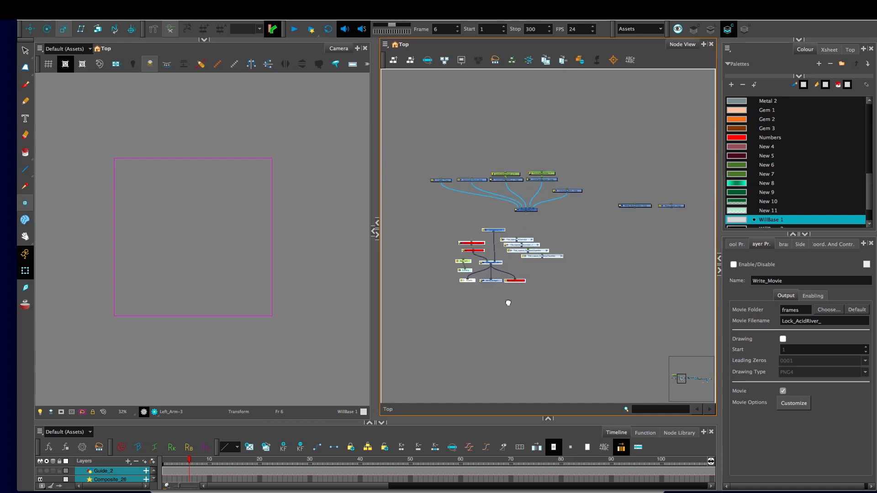
{"action": "left_click_drag", "start_coordinate": [612, 316], "coordinate": [541, 328]}
{"action": "scroll", "coordinate": [542, 329], "scroll_direction": "up", "scroll_amount": 4}
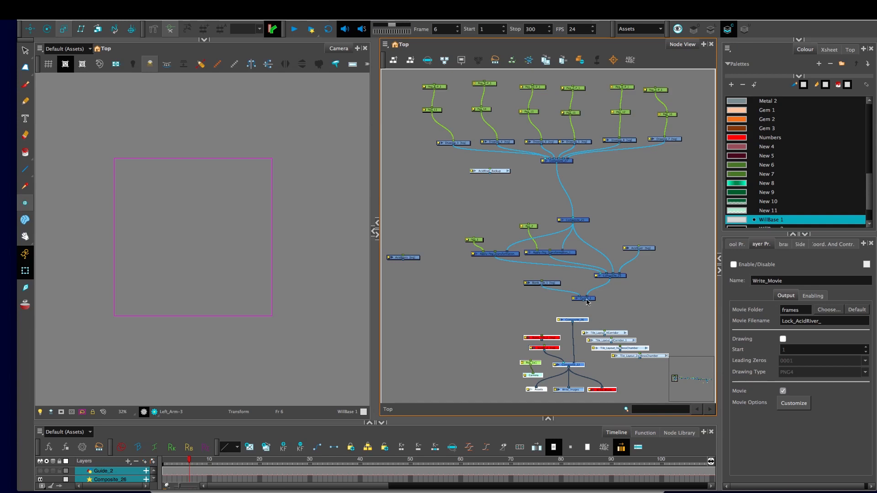
{"action": "left_click_drag", "start_coordinate": [582, 301], "coordinate": [572, 319]}
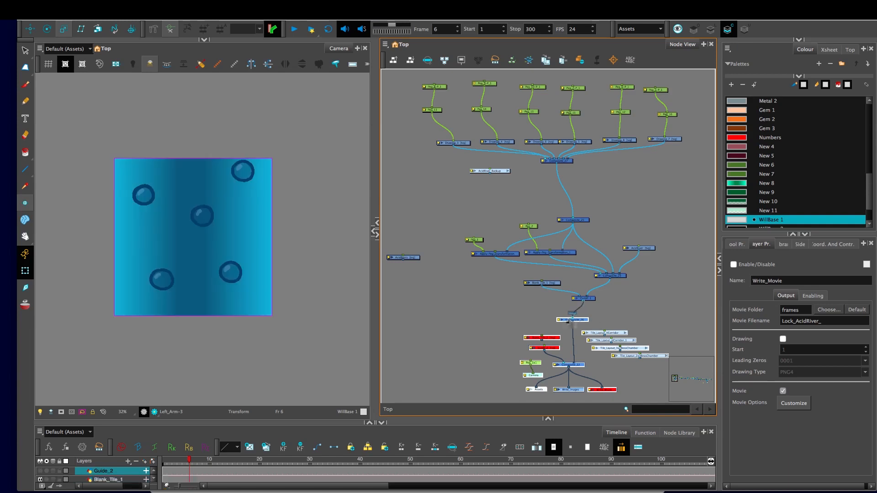
{"action": "left_click", "coordinate": [494, 318]}
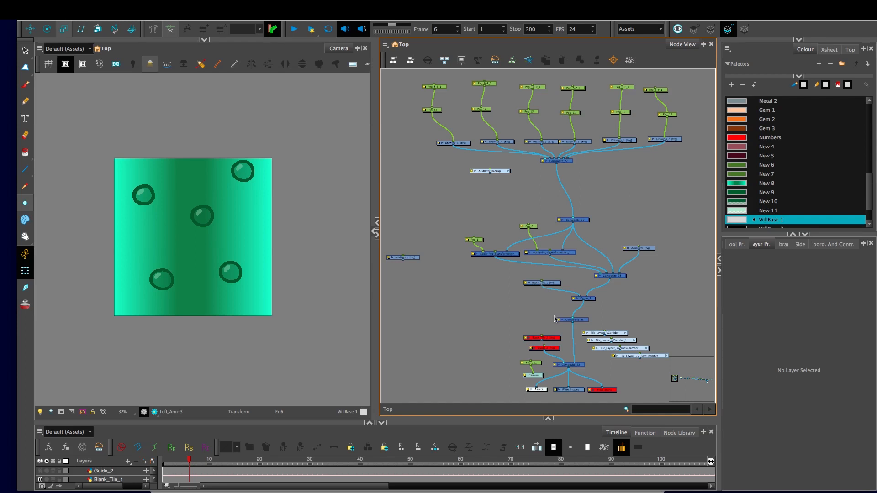
Connect the AcidBoots node to Composite_26 to view the boots, and reconnect the acid river network in its place.
{"action": "left_click_drag", "start_coordinate": [572, 319], "coordinate": [537, 316]}
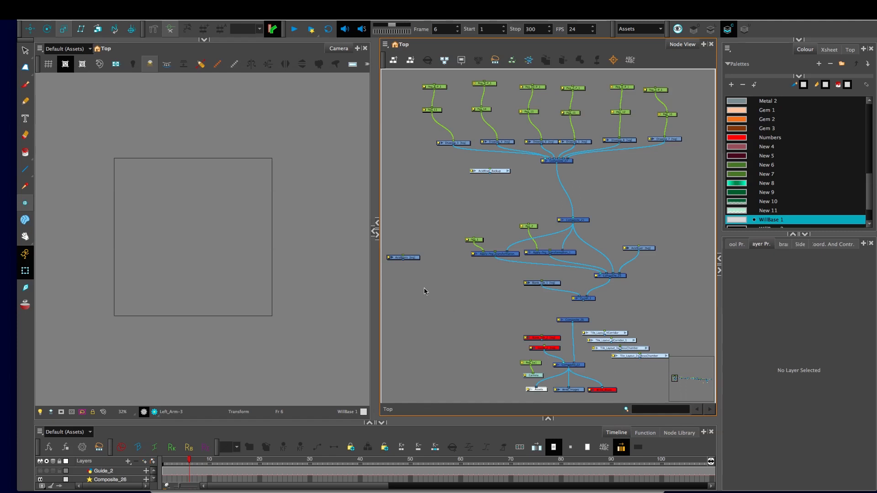
{"action": "mouse_move", "coordinate": [403, 260]}
{"action": "left_mouse_down"}
{"action": "mouse_move", "coordinate": [408, 272]}
{"action": "mouse_move", "coordinate": [572, 314]}
{"action": "left_mouse_up"}
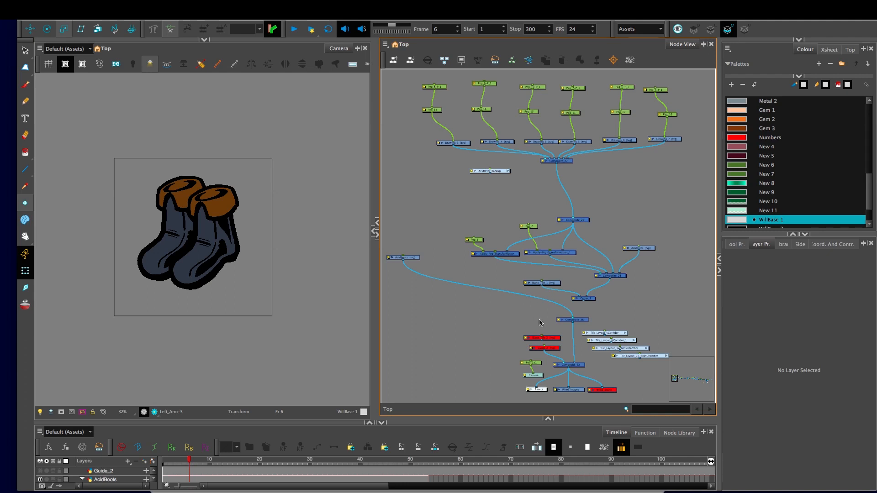
{"action": "mouse_move", "coordinate": [572, 318]}
{"action": "left_mouse_down"}
{"action": "mouse_move", "coordinate": [546, 317]}
{"action": "mouse_move", "coordinate": [572, 319]}
{"action": "left_mouse_up"}
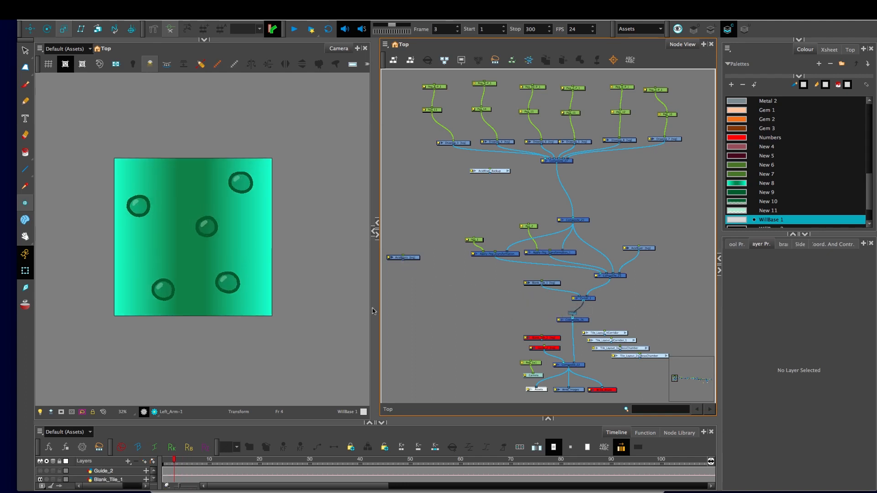
Step through the acid river animation frame by frame up to frame 62 to examine how its bubbles move.
{"action": "left_click", "coordinate": [235, 306]}
{"action": "key", "text": "comma"}
{"action": "key", "text": "comma"}
{"action": "key", "text": "period"}
{"action": "key", "text": "period"}
{"action": "key", "text": "period"}
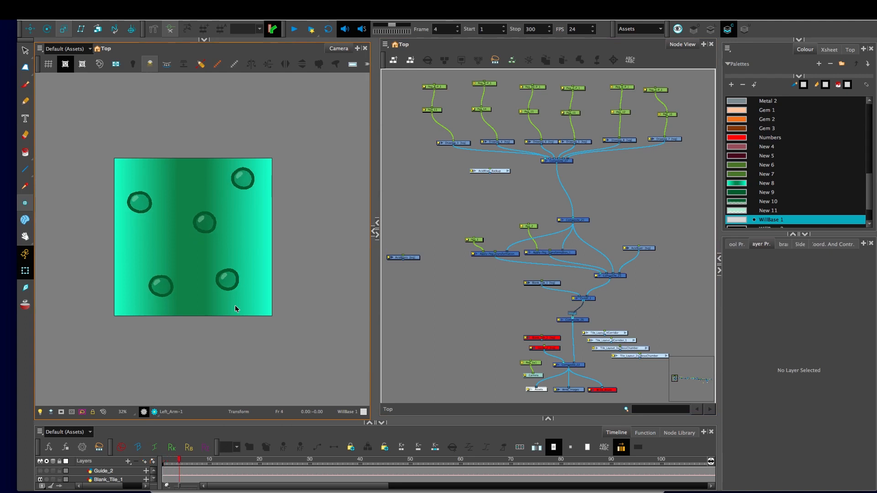
{"action": "key", "text": "period"}
{"action": "key", "text": "period"}
{"action": "key", "text": "period"}
{"action": "key", "text": "period"}
{"action": "key", "text": "period"}
{"action": "key", "text": "period"}
{"action": "key", "text": "period"}
{"action": "key", "text": "period"}
{"action": "key", "text": "period"}
{"action": "key", "text": "period"}
{"action": "key", "text": "period"}
{"action": "key", "text": "period"}
{"action": "key", "text": "period"}
{"action": "key", "text": "period"}
{"action": "key", "text": "period"}
{"action": "key", "text": "period"}
{"action": "key", "text": "period"}
{"action": "key", "text": "period"}
{"action": "key", "text": "period"}
{"action": "key", "text": "period"}
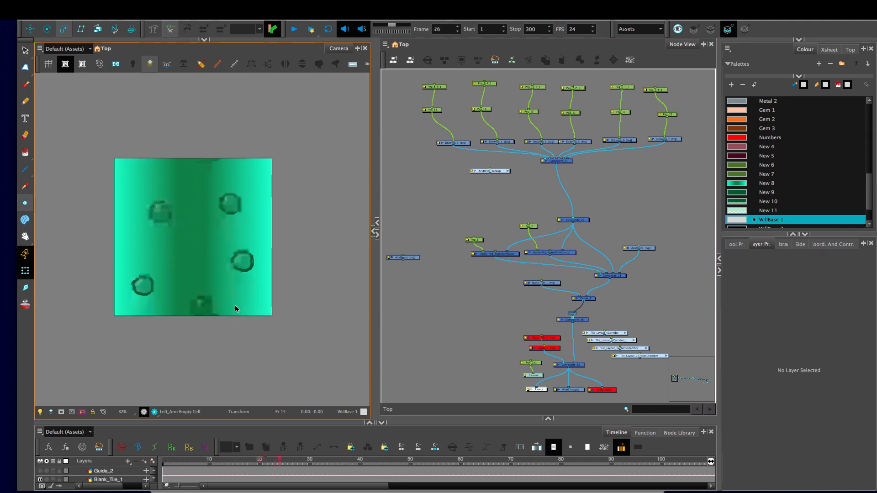
{"action": "key", "text": "period"}
{"action": "key", "text": "period"}
{"action": "key", "text": "period"}
{"action": "key", "text": "period"}
{"action": "key", "text": "period"}
{"action": "key", "text": "period"}
{"action": "key", "text": "period"}
{"action": "key", "text": "period"}
{"action": "key", "text": "period"}
{"action": "key", "text": "period"}
{"action": "key", "text": "period"}
{"action": "key", "text": "period"}
{"action": "key", "text": "period"}
{"action": "key", "text": "period"}
{"action": "key", "text": "period"}
{"action": "key", "text": "period"}
{"action": "key", "text": "period"}
{"action": "key", "text": "period"}
{"action": "key", "text": "period"}
{"action": "key", "text": "period"}
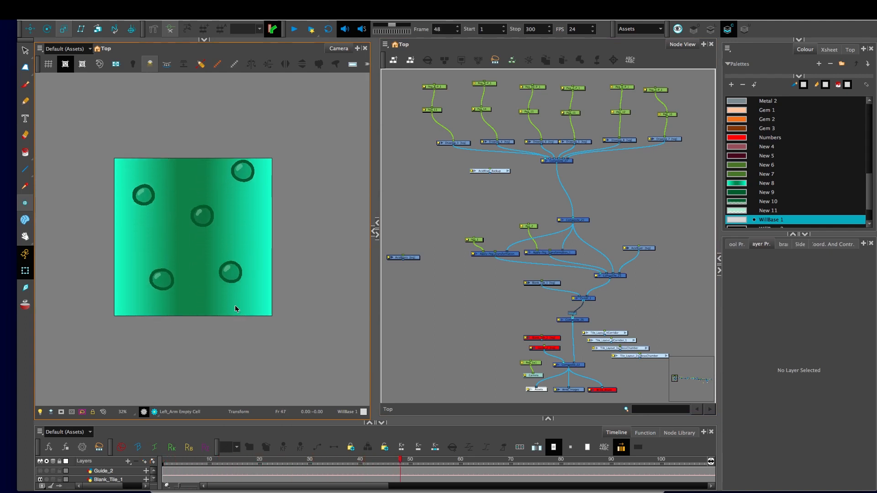
{"action": "key", "text": "period"}
{"action": "key", "text": "period"}
{"action": "key", "text": "period"}
{"action": "key", "text": "period"}
{"action": "key", "text": "period"}
{"action": "key", "text": "period"}
{"action": "key", "text": "period"}
{"action": "key", "text": "period"}
{"action": "key", "text": "period"}
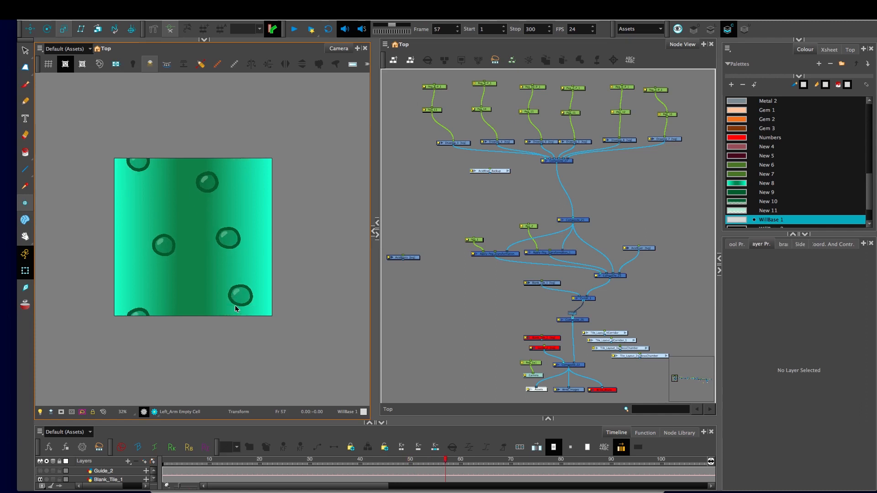
{"action": "key", "text": "period"}
{"action": "key", "text": "period"}
{"action": "key", "text": "period"}
{"action": "key", "text": "period"}
{"action": "key", "text": "period"}
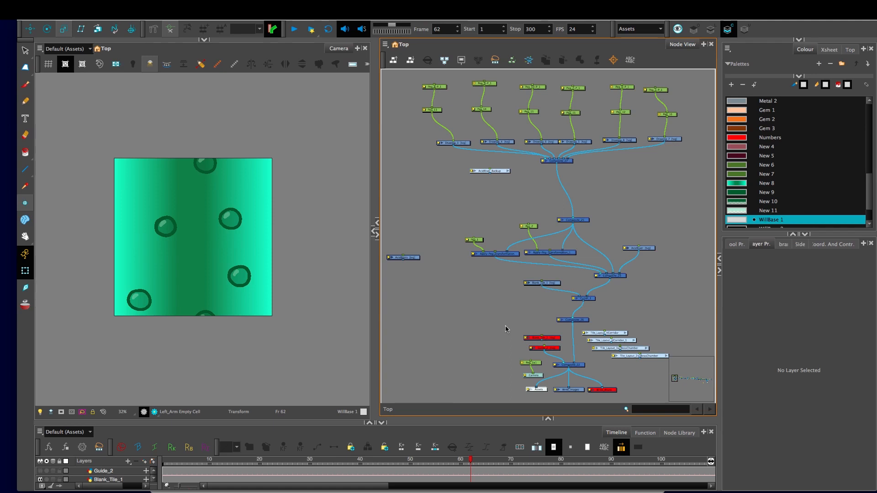
Detach Composite_26 and its output nodes from the acid river network and move them across toward the neighbouring node network.
{"action": "scroll", "coordinate": [505, 325], "scroll_direction": "down", "scroll_amount": 5}
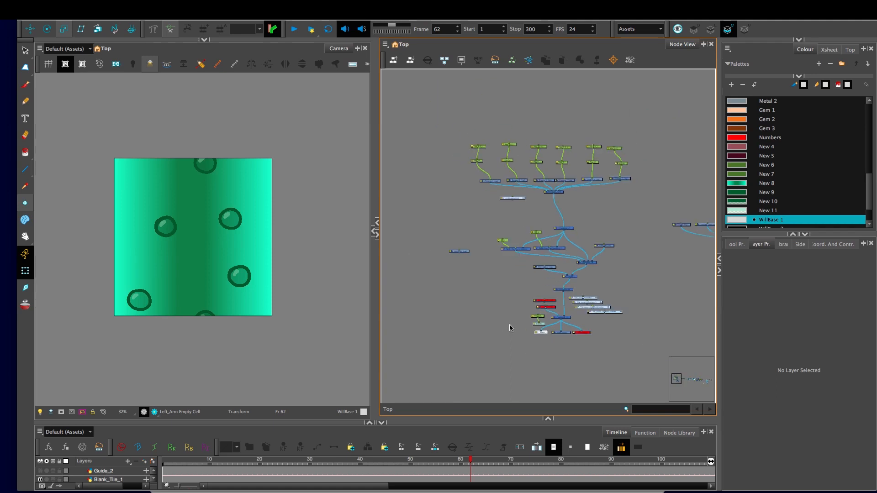
{"action": "scroll", "coordinate": [466, 278], "scroll_direction": "up", "scroll_amount": 4}
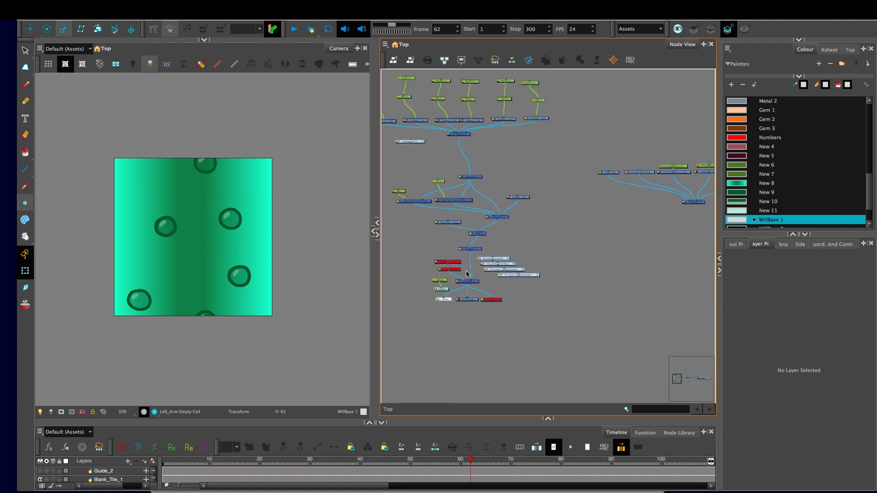
{"action": "left_click_drag", "start_coordinate": [440, 250], "coordinate": [467, 238]}
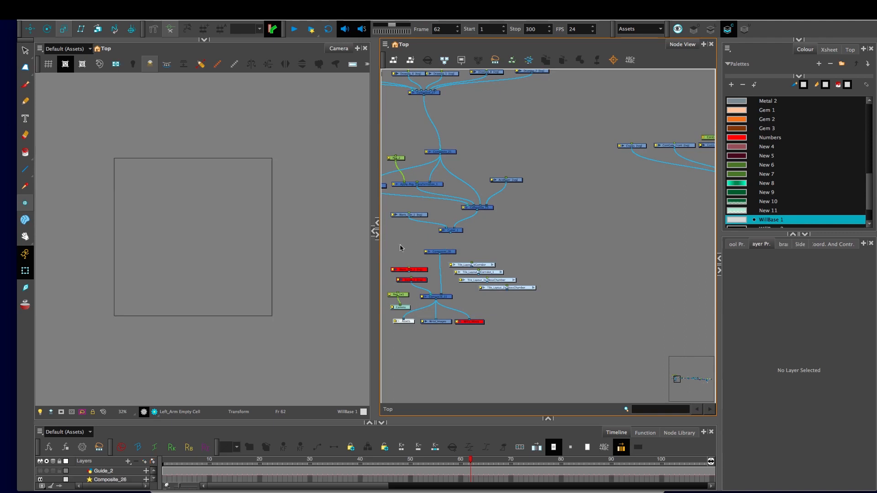
{"action": "left_click_drag", "start_coordinate": [399, 246], "coordinate": [522, 342]}
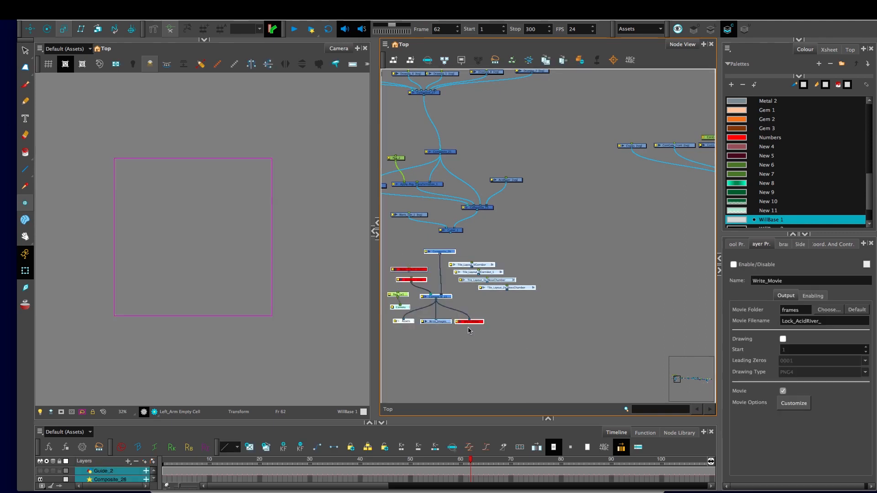
{"action": "scroll", "coordinate": [469, 330], "scroll_direction": "down", "scroll_amount": 3}
{"action": "left_click_drag", "start_coordinate": [474, 323], "coordinate": [589, 342]}
{"action": "scroll", "coordinate": [495, 331], "scroll_direction": "up", "scroll_amount": 2}
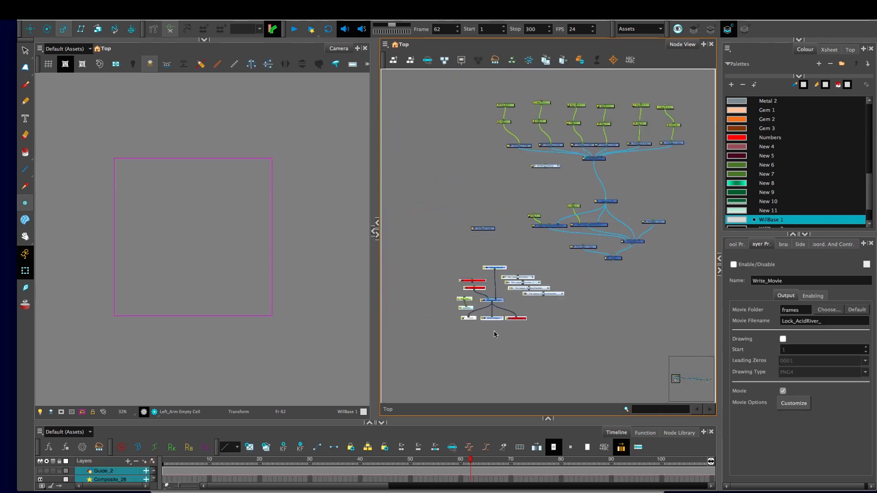
{"action": "scroll", "coordinate": [635, 346], "scroll_direction": "down", "scroll_amount": 5}
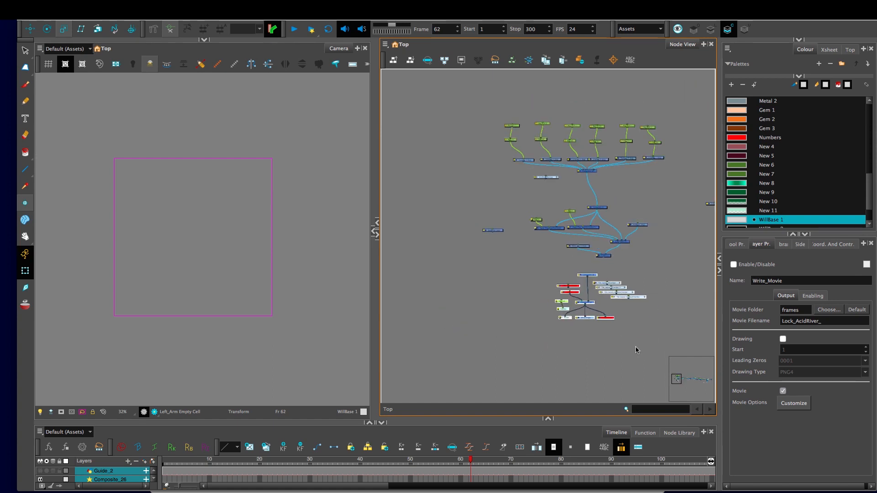
{"action": "left_click", "coordinate": [551, 300]}
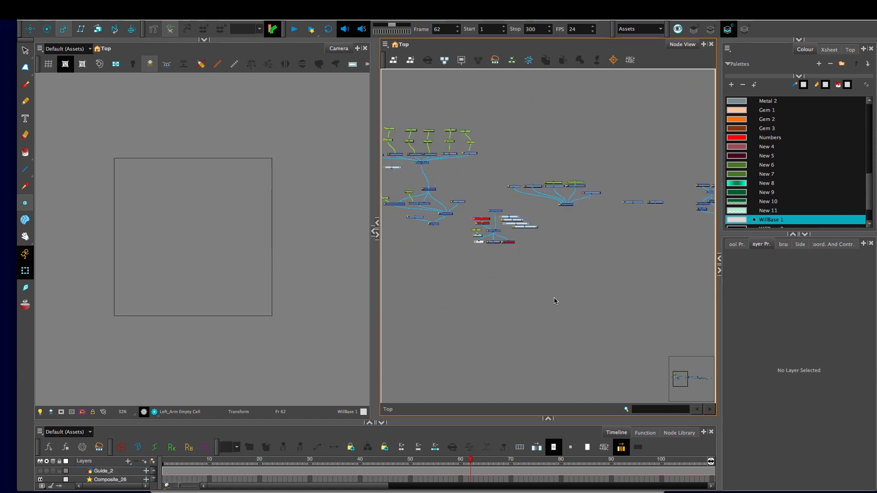